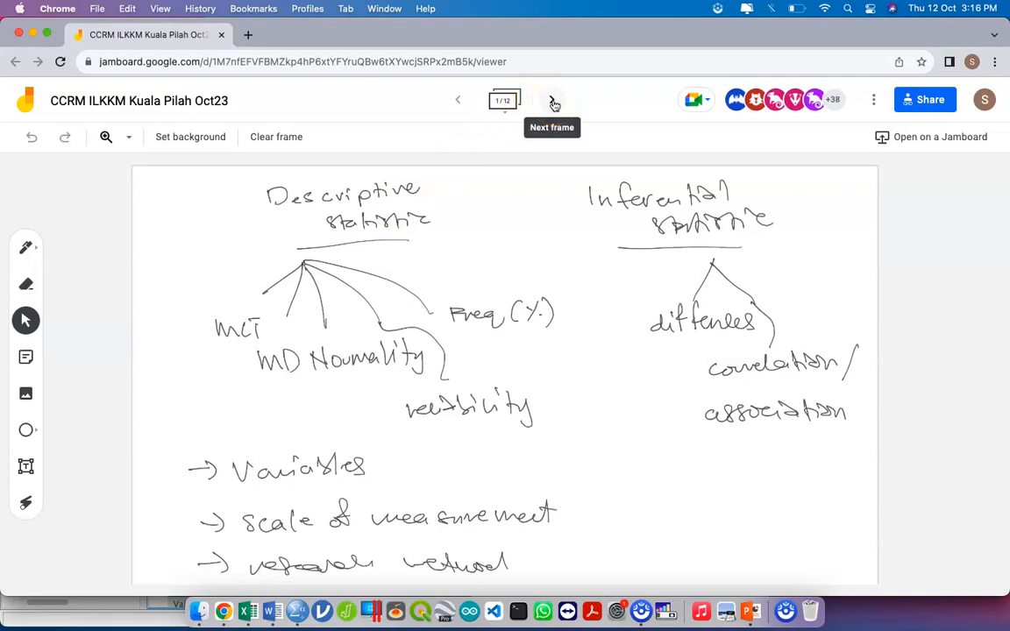
View the demographic table in Word, then switch to the Study document in Google Docs and highlight the first specific objective.
key("ctrl+Up")
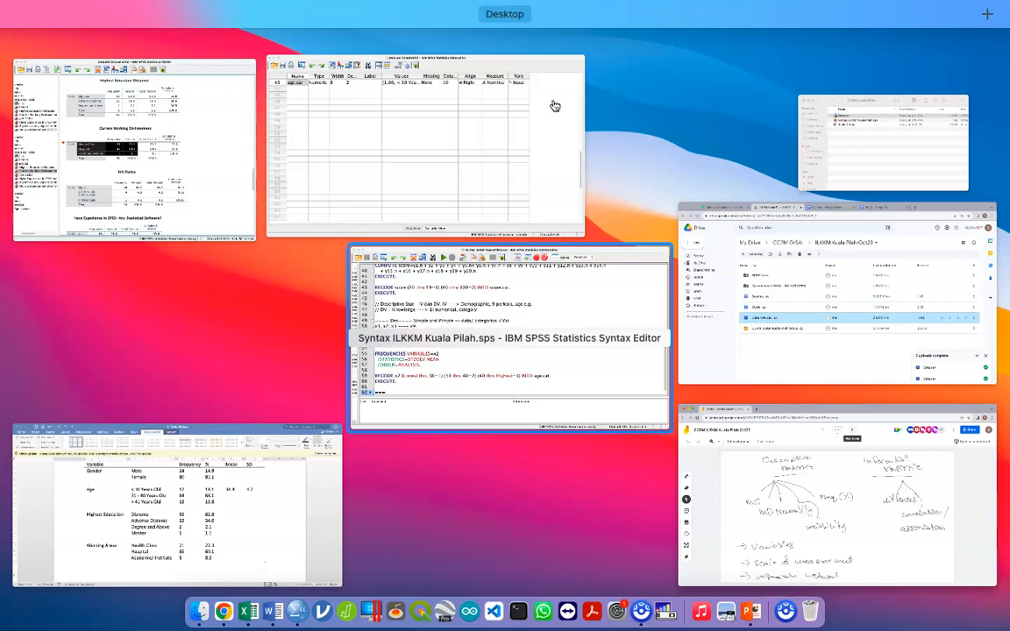
left_click(284, 496)
scroll(381, 427, "up", 2)
scroll(381, 427, "up", 2)
key("ctrl+Up")
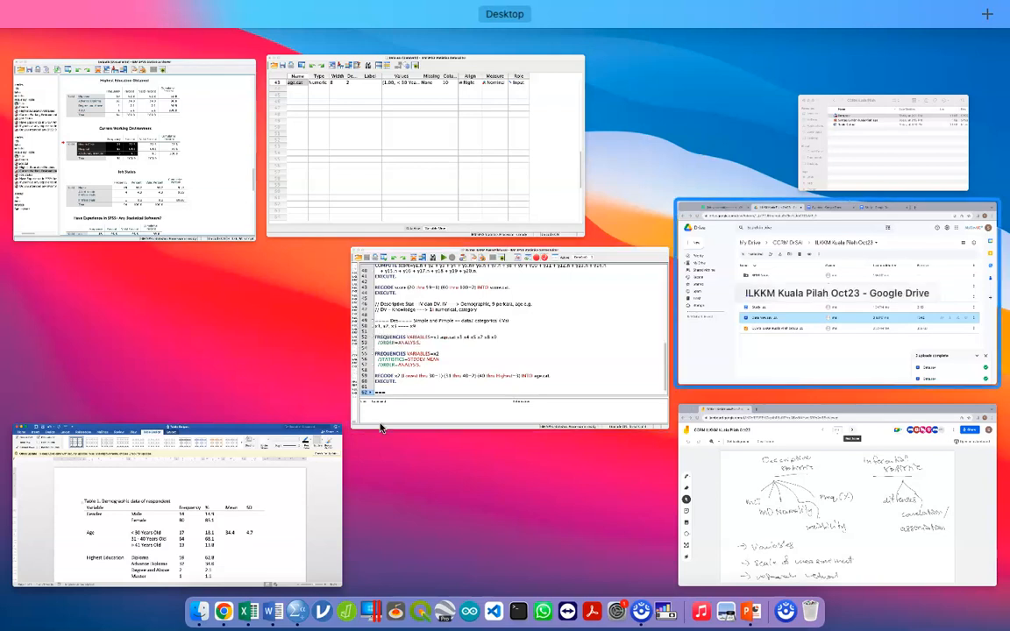
left_click(806, 289)
left_click(655, 35)
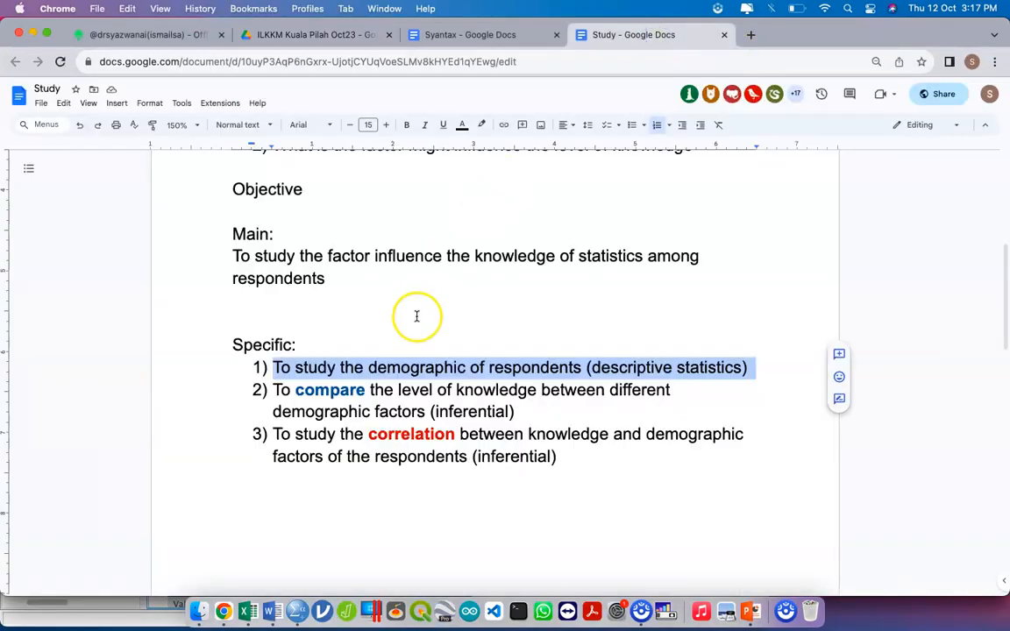
triple_click(429, 365)
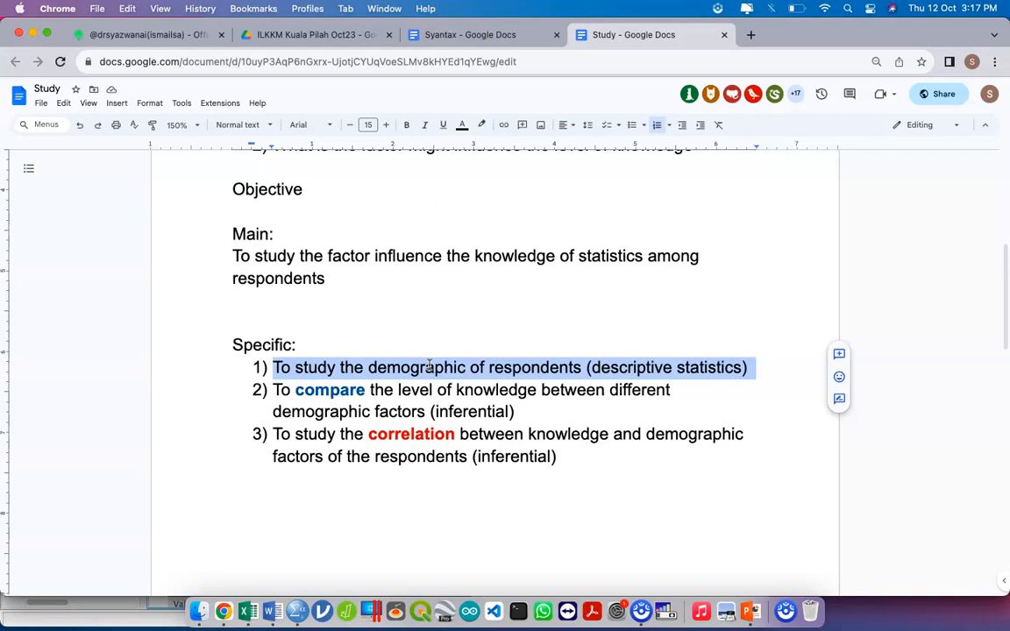
Switch to Word and examine the gender and age categories and the age mean and SD in Table 1.
key("ctrl+Up")
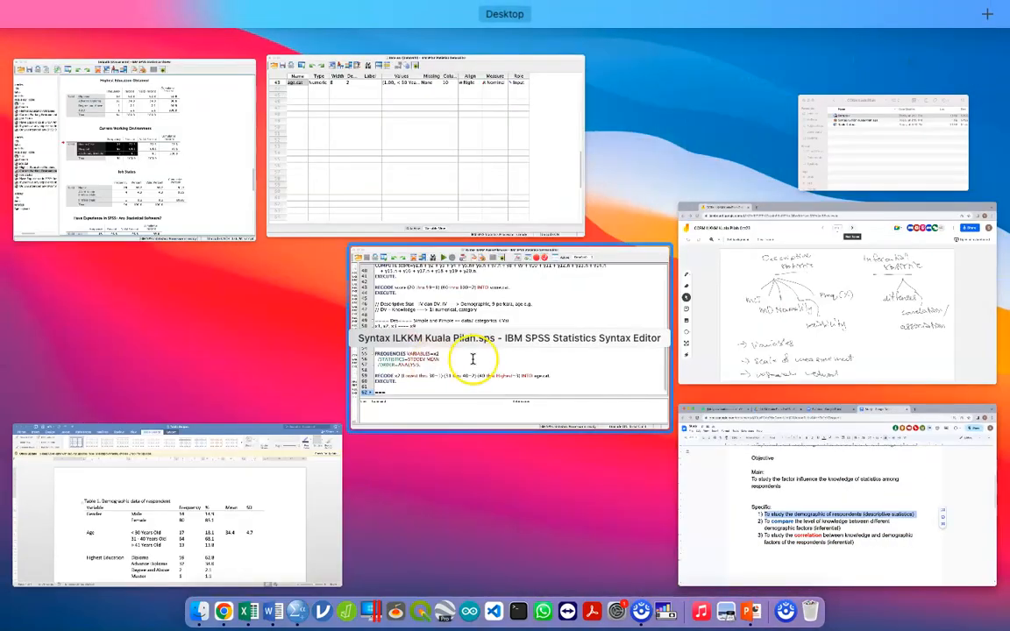
left_click(225, 526)
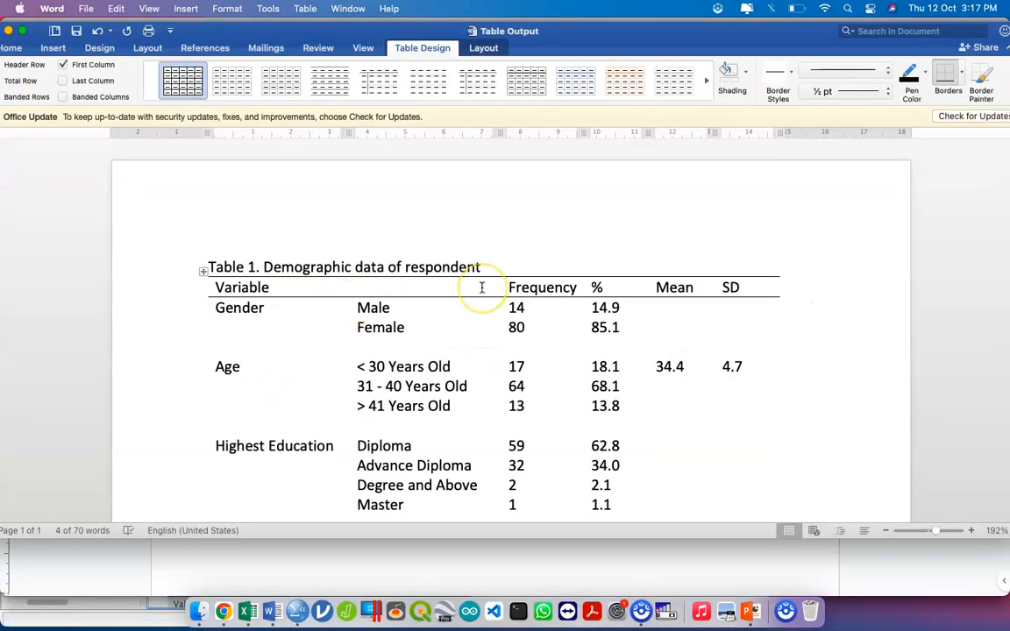
scroll(481, 287, "down", 1)
left_click_drag(369, 286, 386, 302)
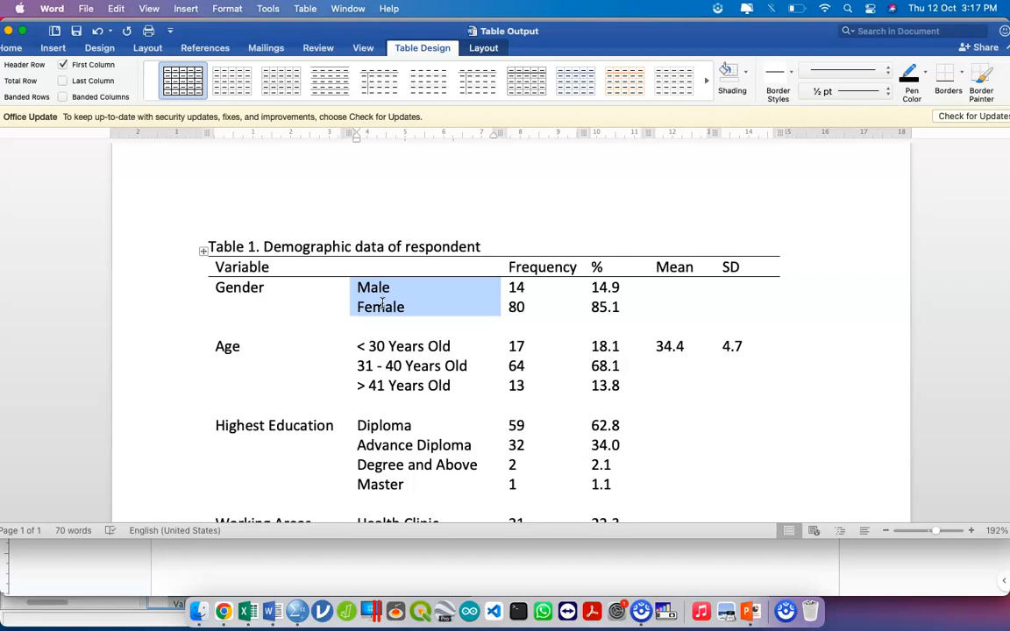
left_click(254, 346)
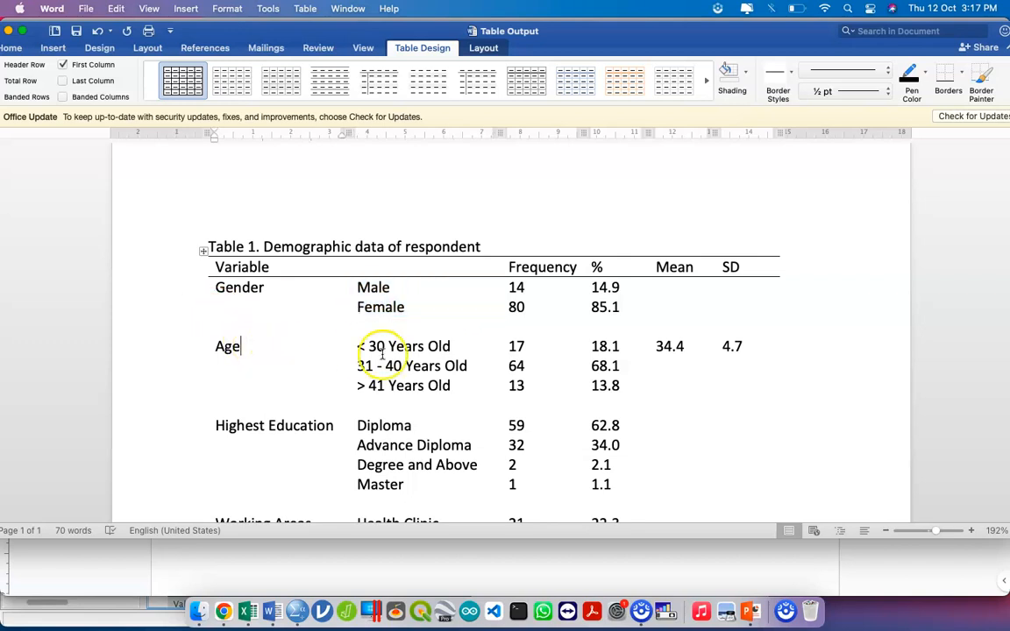
left_click_drag(407, 348, 588, 391)
left_click_drag(656, 349, 687, 339)
left_click(687, 340)
left_click(732, 344)
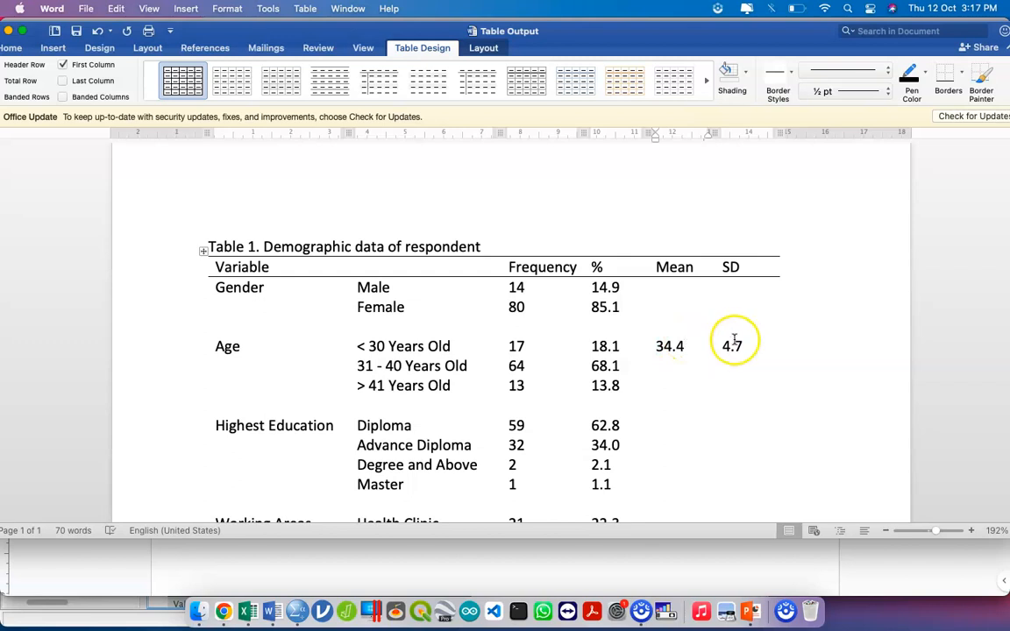
scroll(733, 340, "down", 3)
scroll(734, 340, "down", 1)
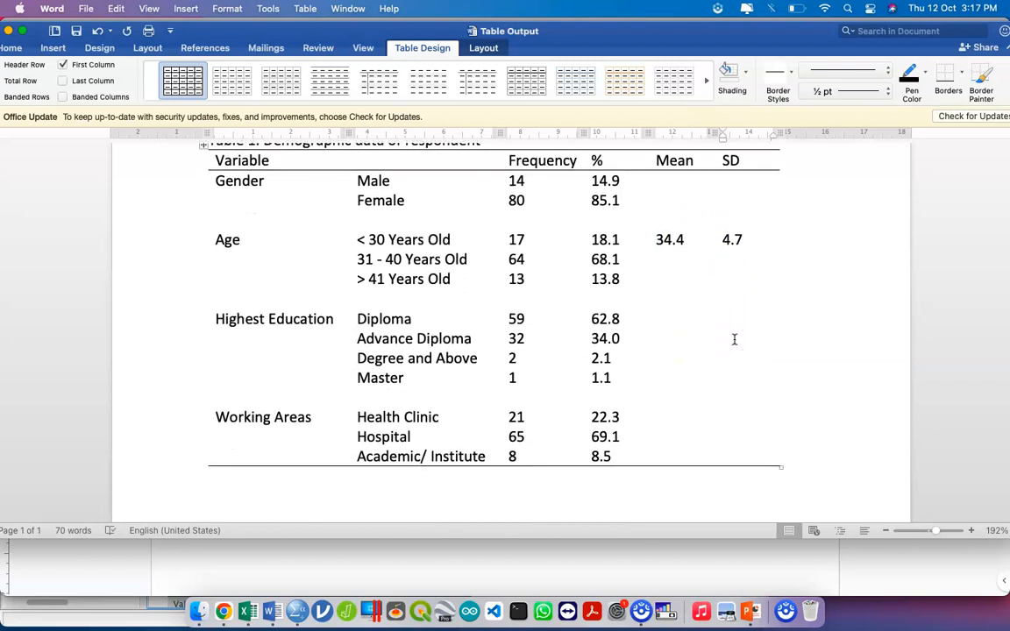
left_click(168, 238)
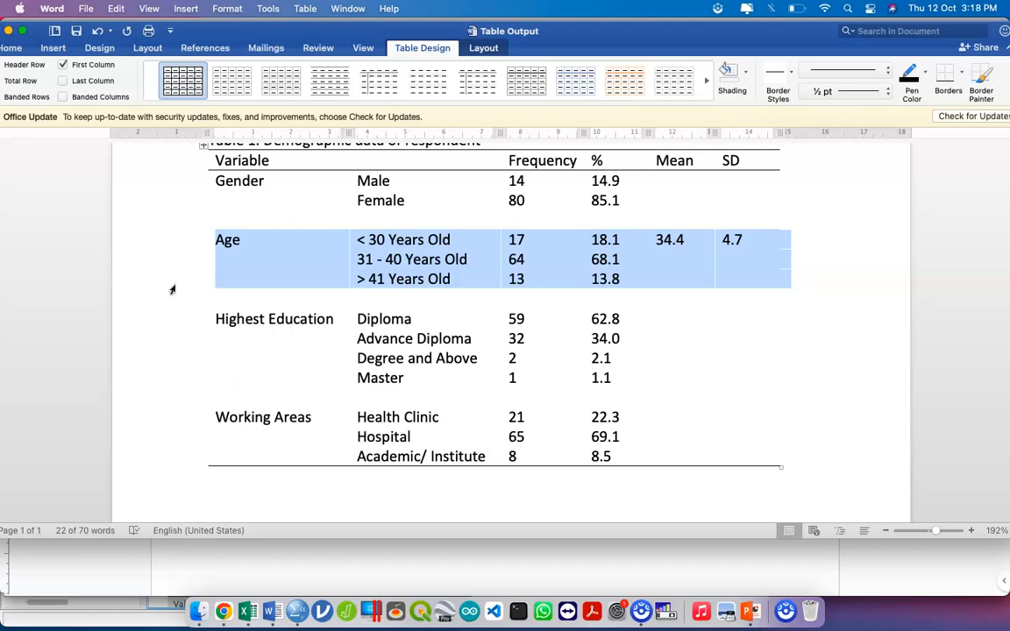
Switch to the SPSS Data Editor and review the variable list from its first variable, id.
key("ctrl+Up")
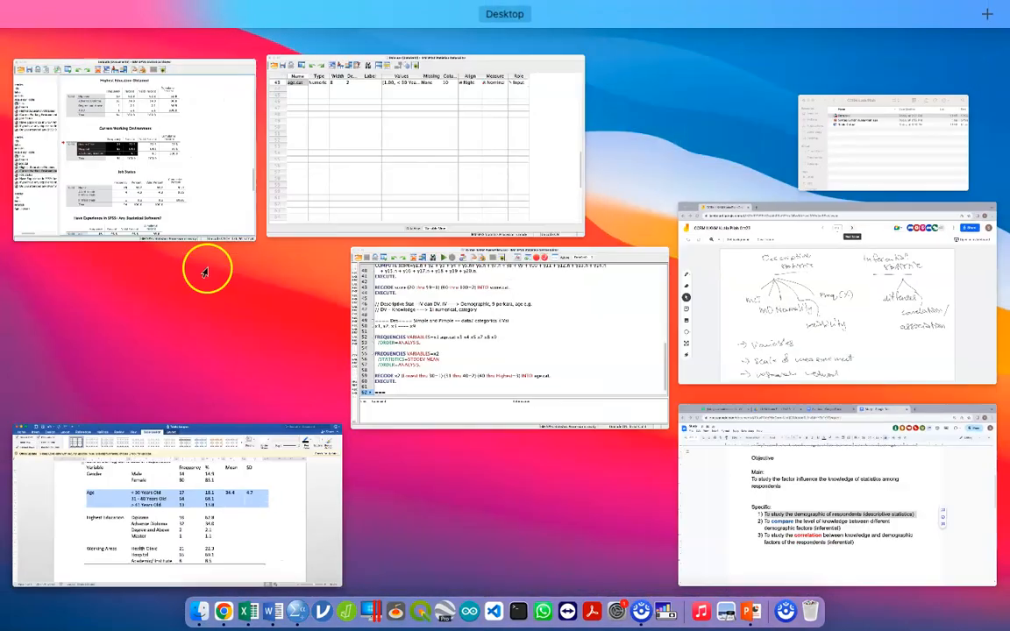
left_click(304, 198)
scroll(291, 188, "up", 5)
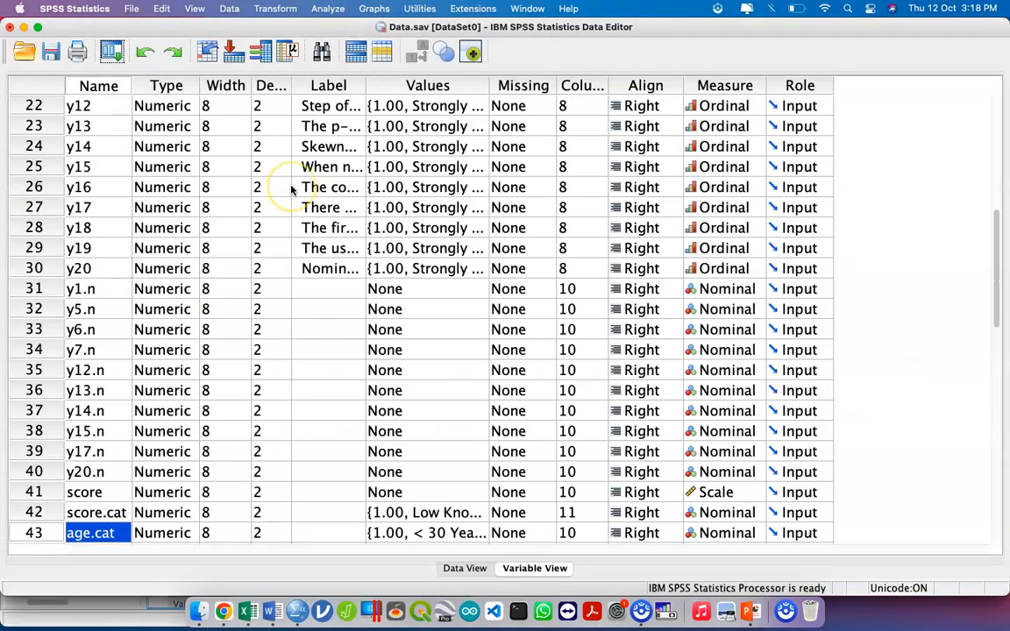
scroll(292, 187, "up", 5)
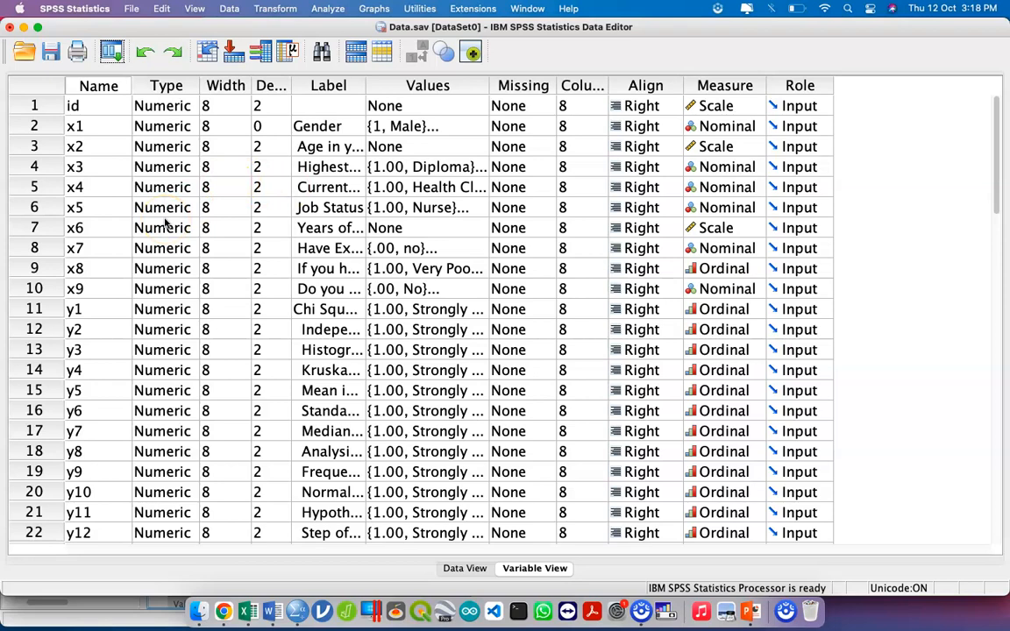
key("ctrl+Up")
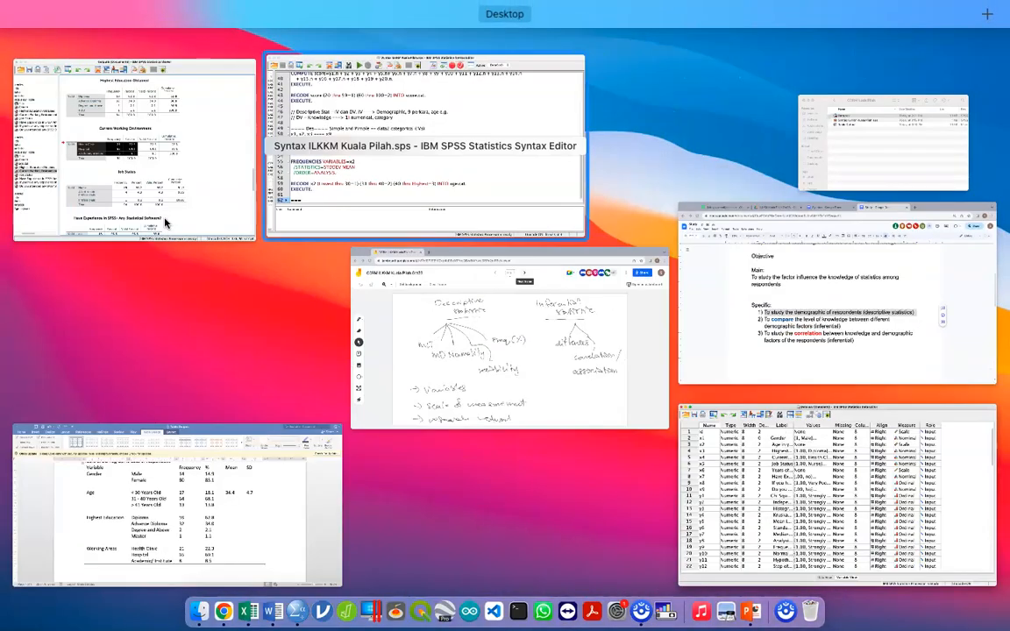
left_click(697, 427)
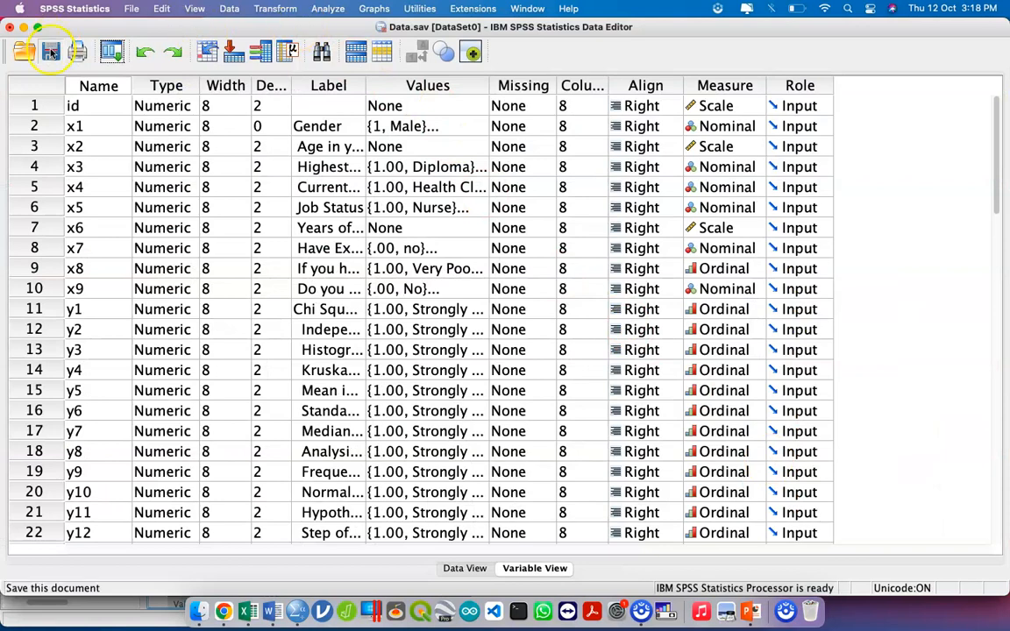
Switch to Word and add four empty rows at the end of Table 1, below Academic/ Institute.
key("ctrl+Up")
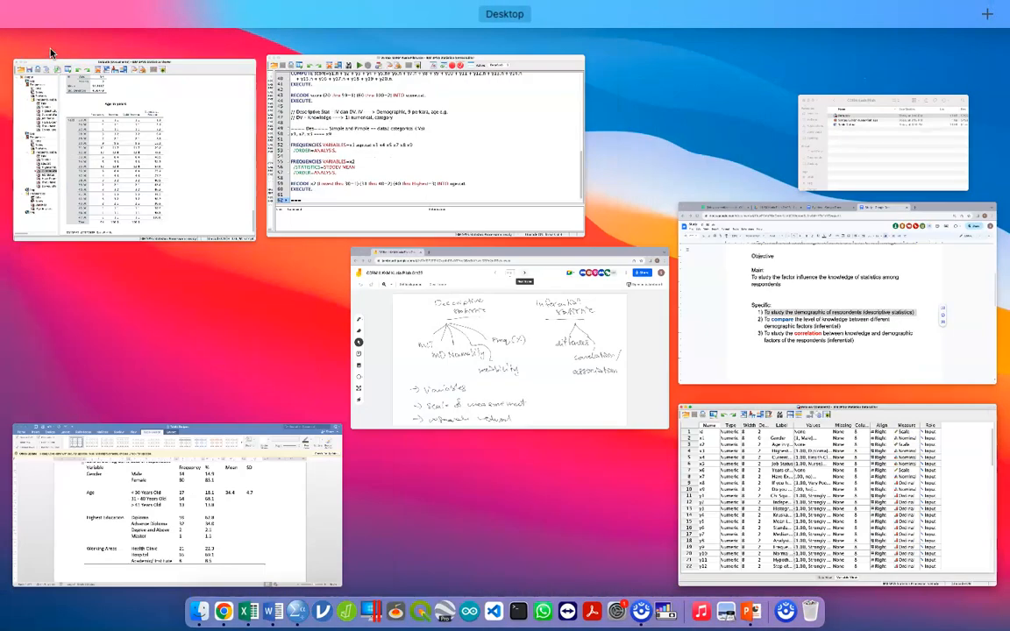
left_click(211, 491)
scroll(280, 302, "up", 2)
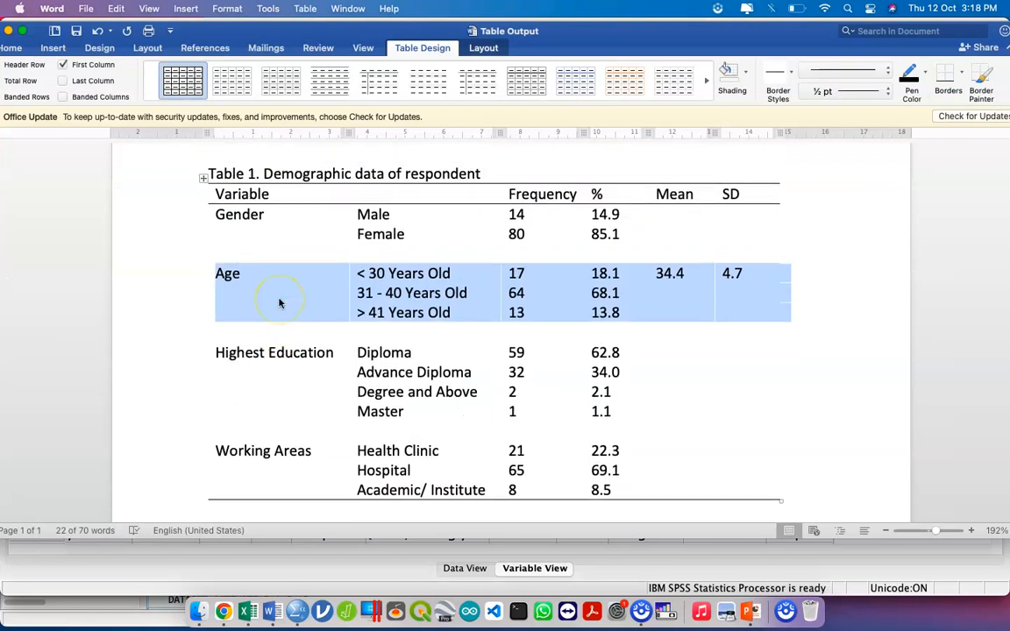
scroll(280, 303, "down", 2)
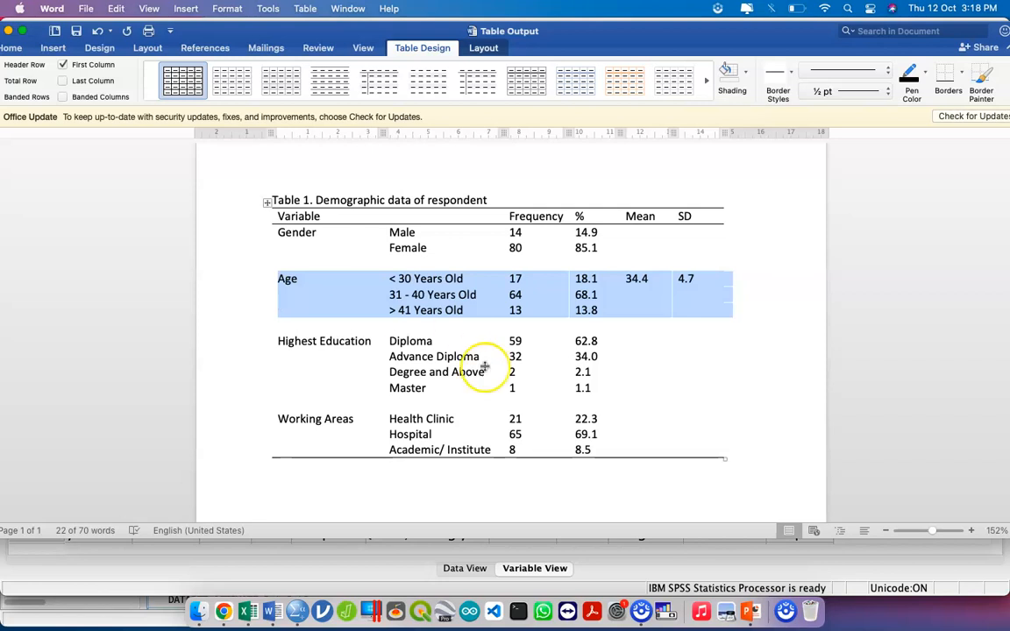
left_click(545, 444)
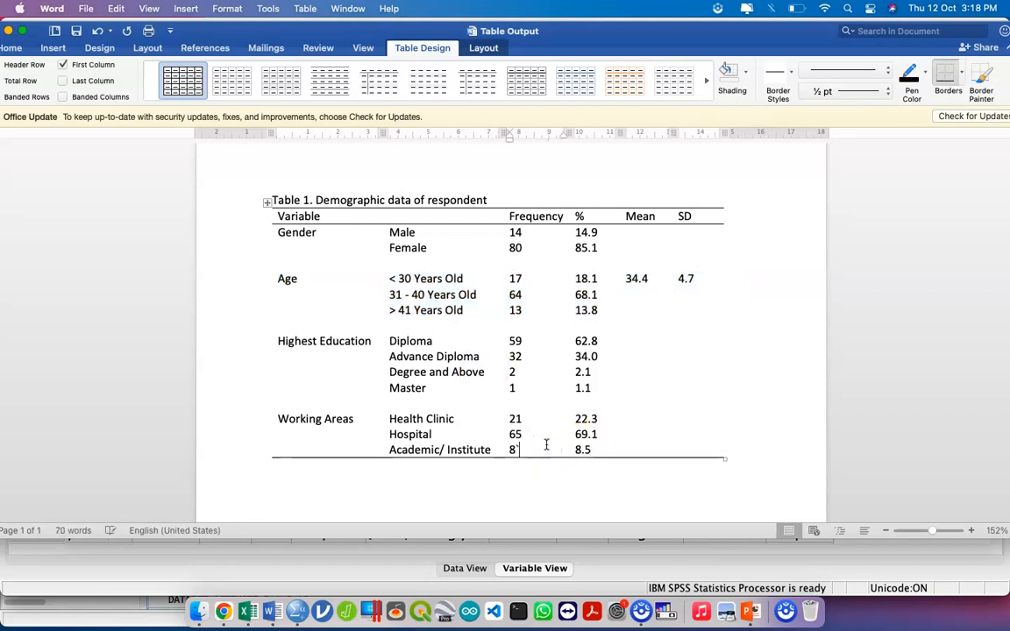
key("Tab")
key("Tab")
key("Tab")
key("Tab")
key("Tab")
key("Tab")
key("Tab")
key("Tab")
key("Tab")
key("Tab")
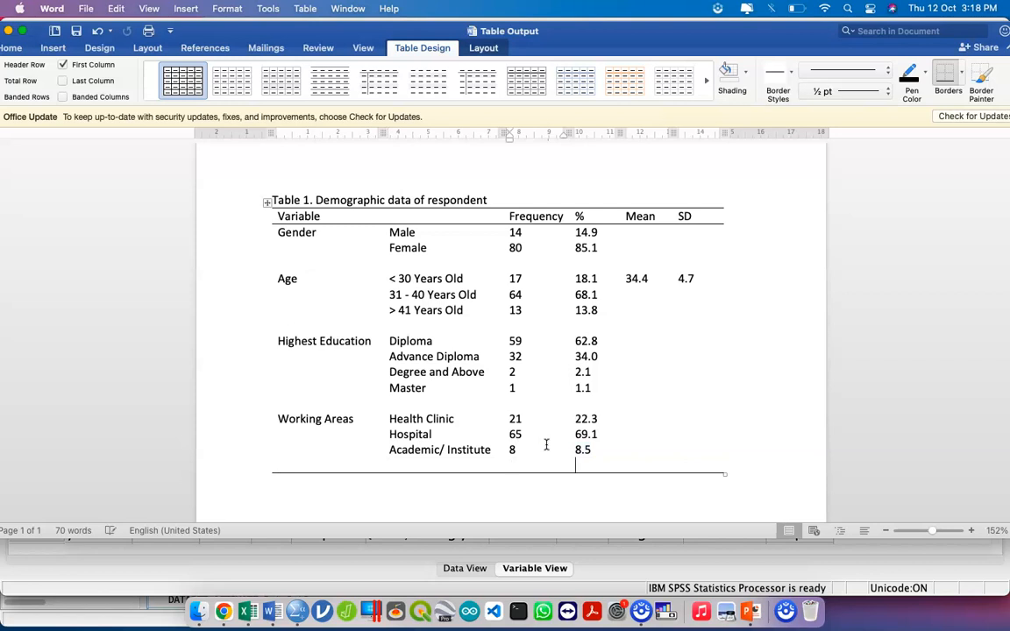
key("Tab")
key("Tab")
key("Tab")
key("Tab")
key("Tab")
key("Tab")
key("Tab")
key("Tab")
key("Tab")
key("Tab")
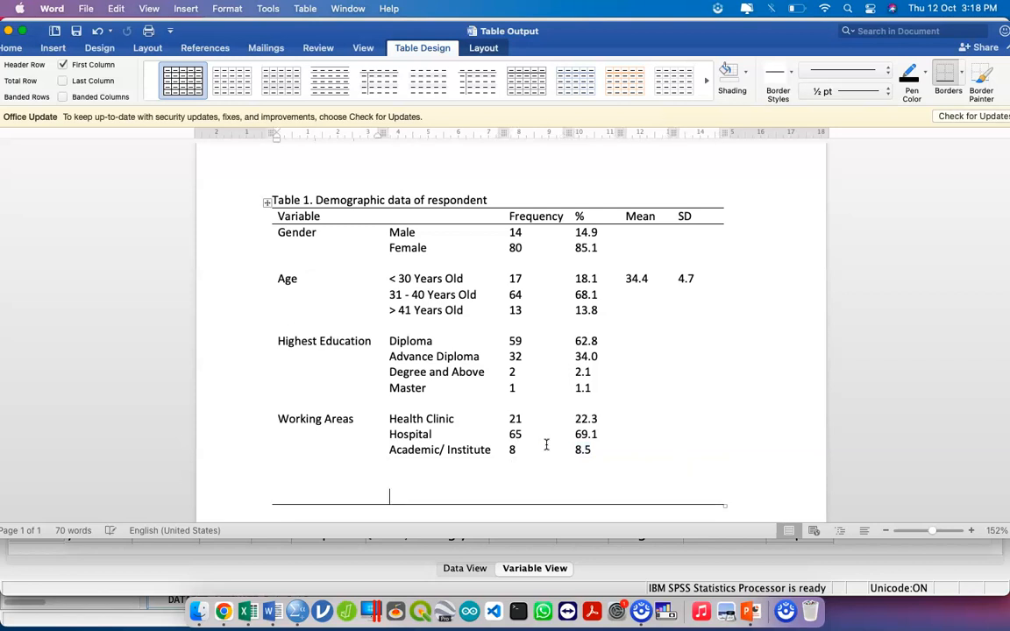
key("Tab")
key("Tab")
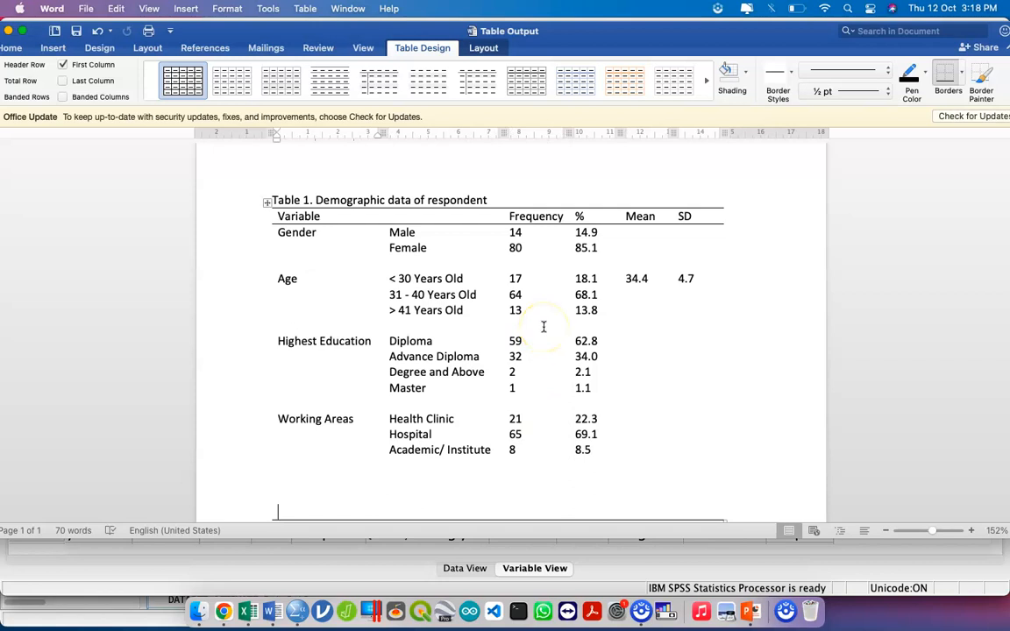
Delete the four empty rows at the end of Table 1.
scroll(543, 326, "down", 2)
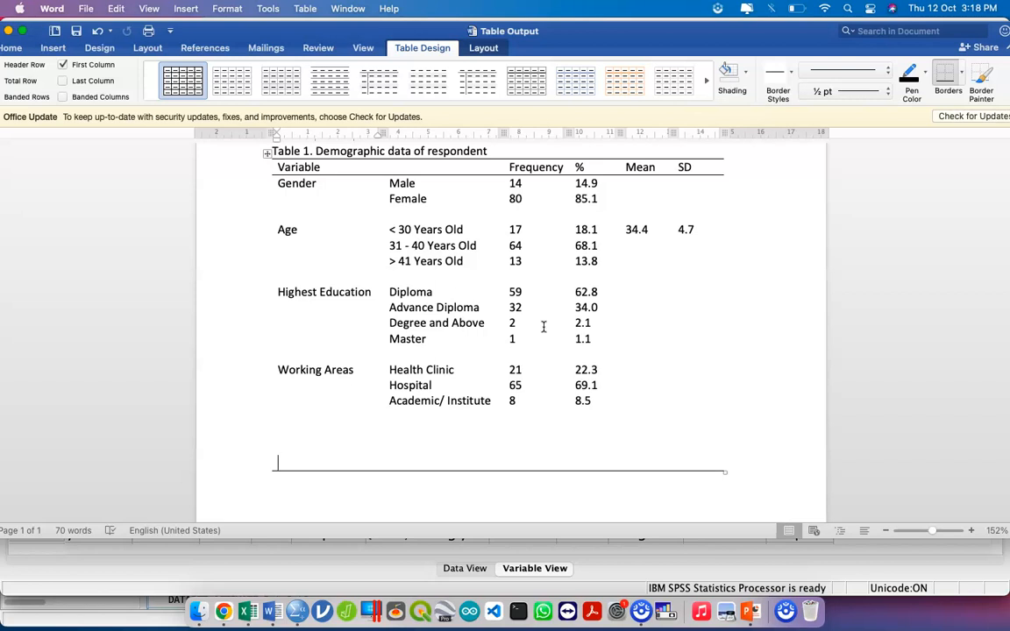
left_click_drag(244, 419, 242, 456)
right_click(241, 456)
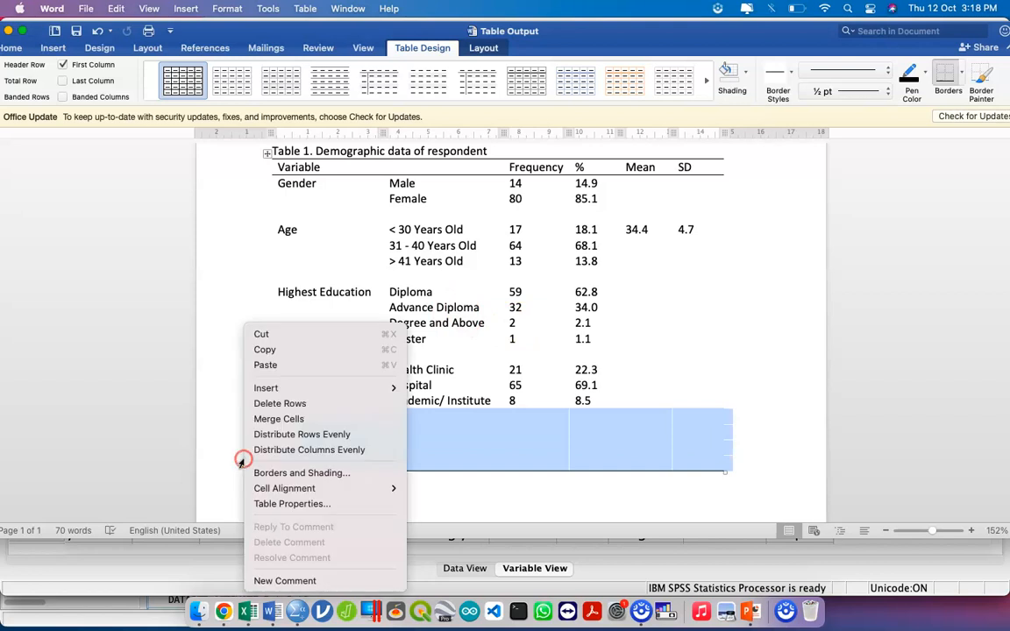
left_click(252, 405)
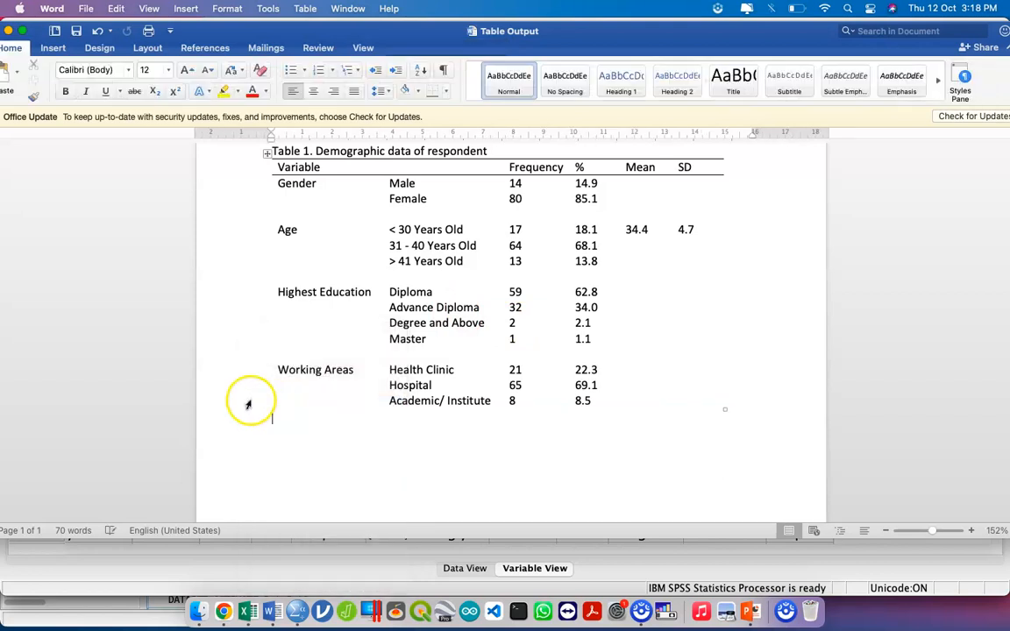
Restore the bottom border on the Academic/ Institute row of Table 1.
left_click(248, 401)
left_click(939, 78)
left_click(620, 404)
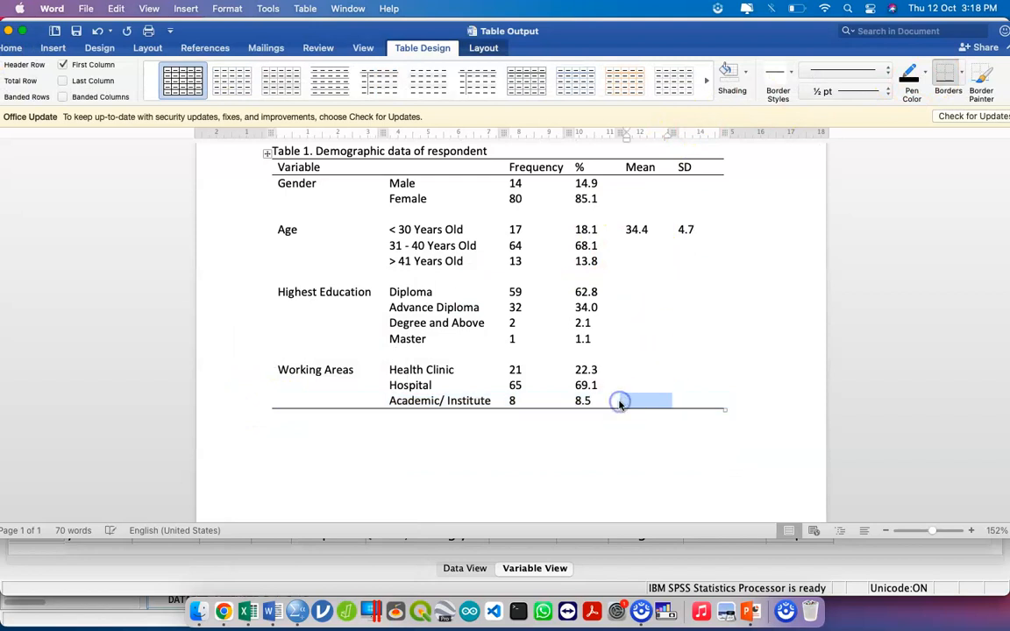
Switch to the SPSS output and copy the labels, frequencies and percents of the three Current Working Environment categories, excluding the total.
key("ctrl+Up")
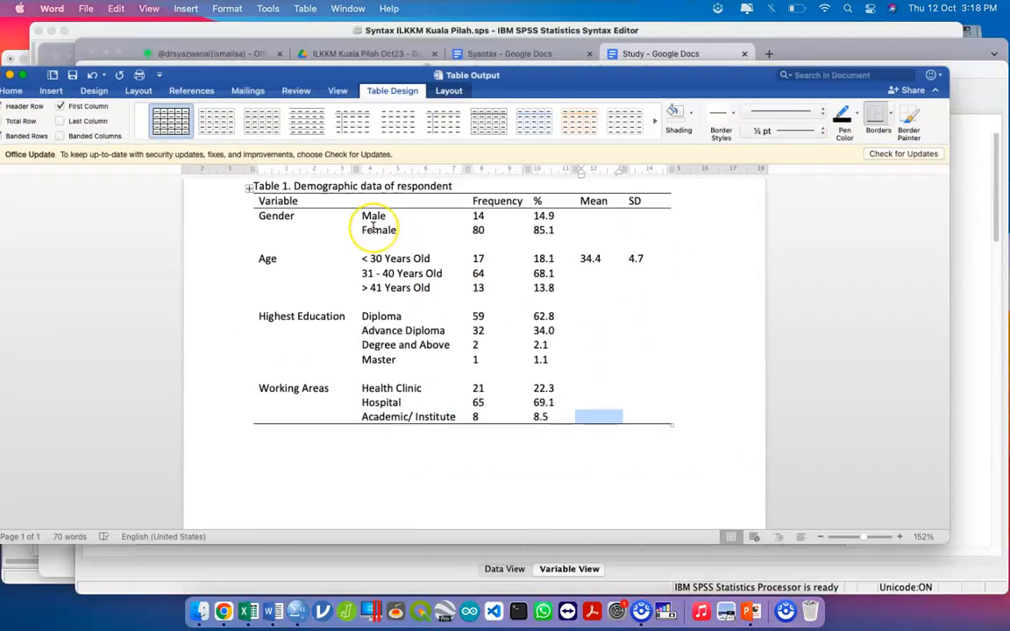
left_click(373, 227)
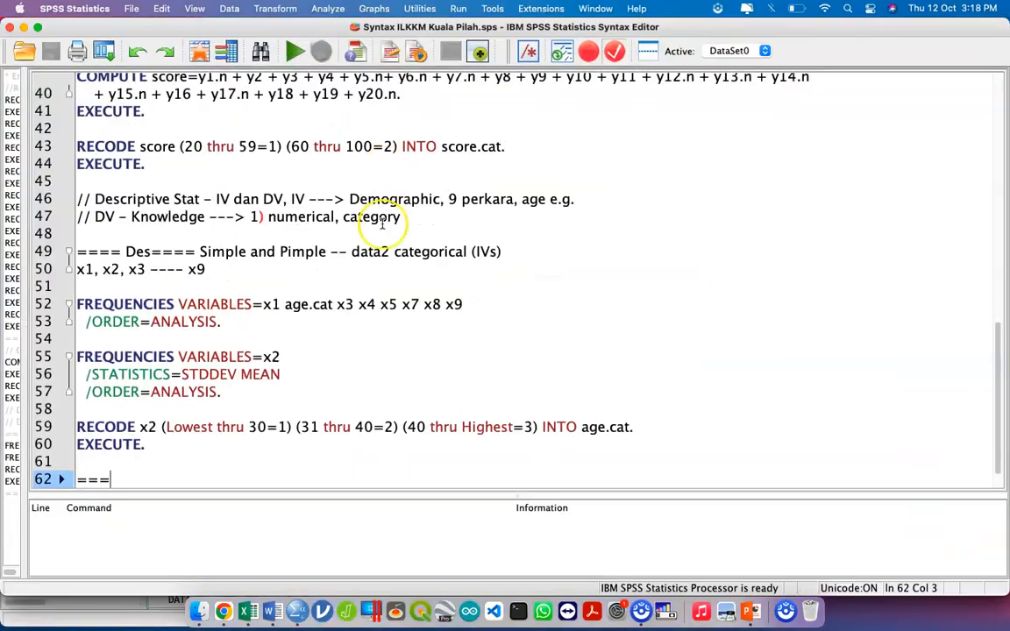
key("ctrl+Up")
left_click(132, 175)
scroll(371, 203, "up", 15)
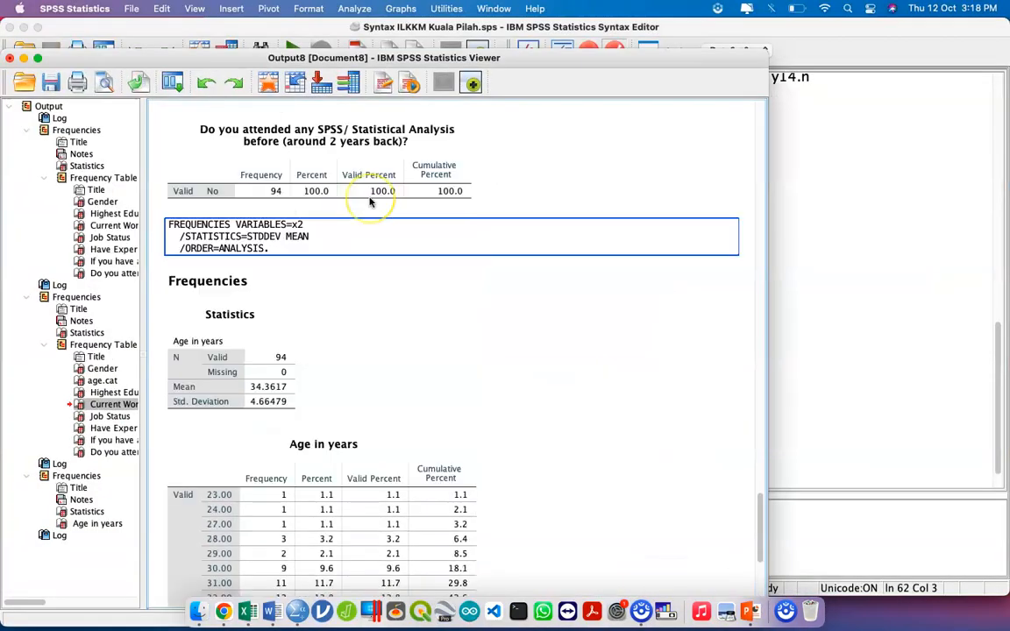
left_click(371, 203)
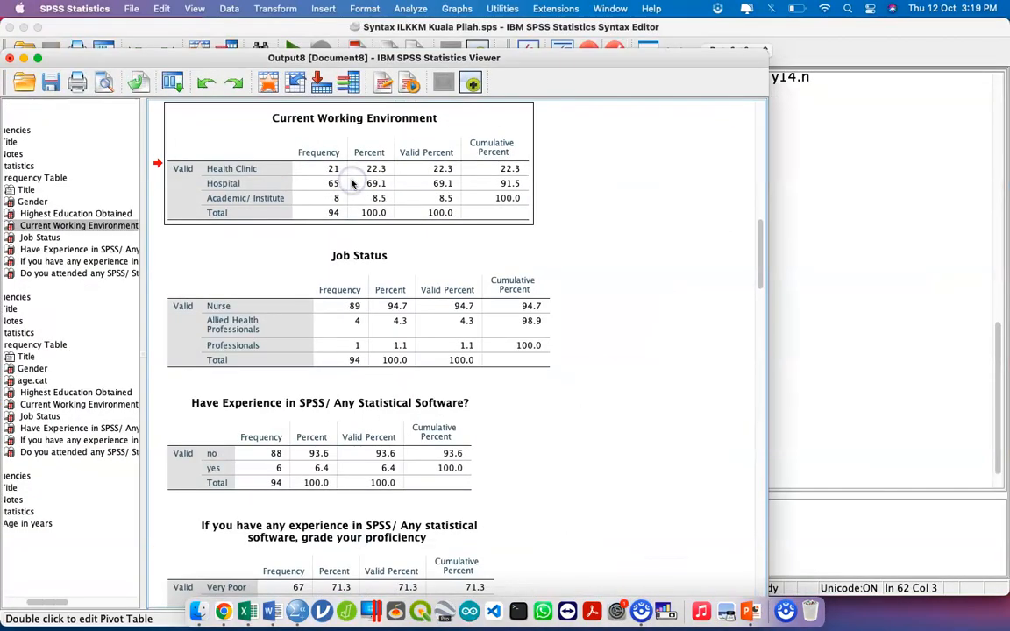
double_click(272, 170)
left_click_drag(275, 170, 360, 200)
key("super+c")
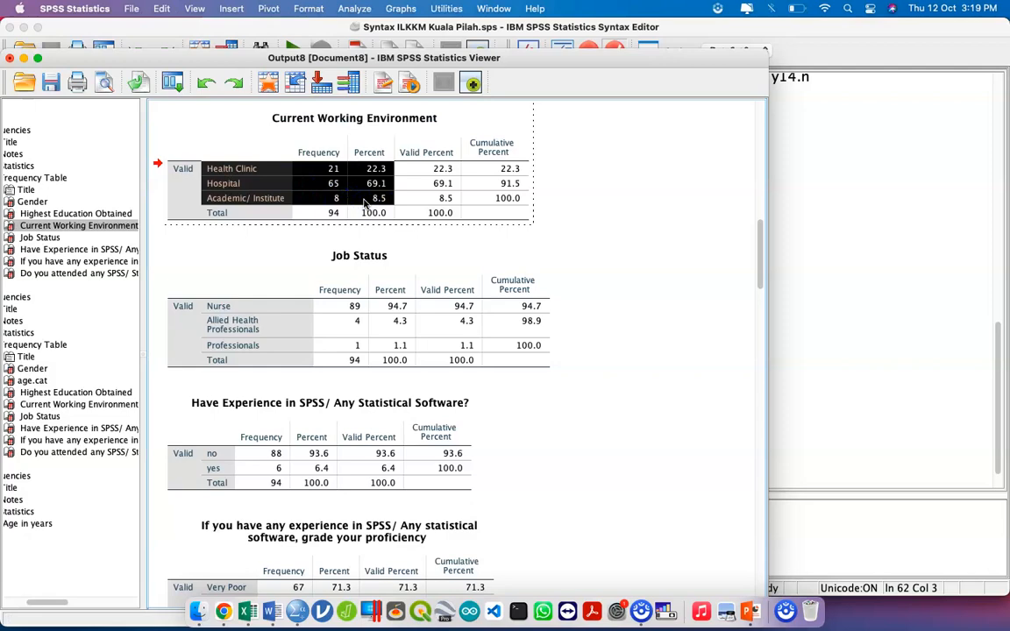
Switch to Word and paste the copied working environment cells below Table 1.
key("ctrl+Up")
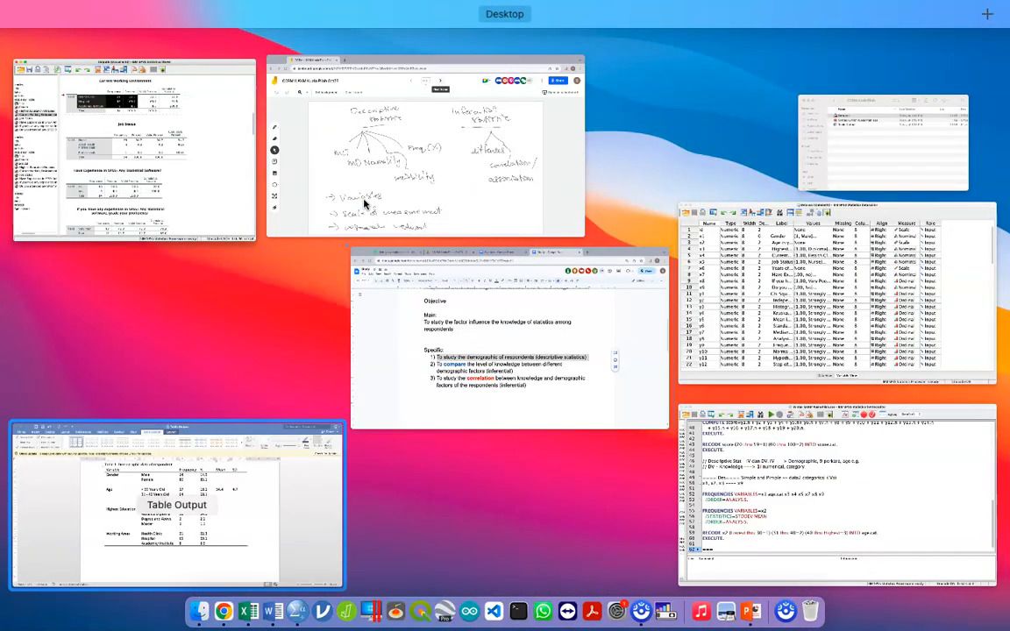
left_click(241, 482)
left_click(394, 451)
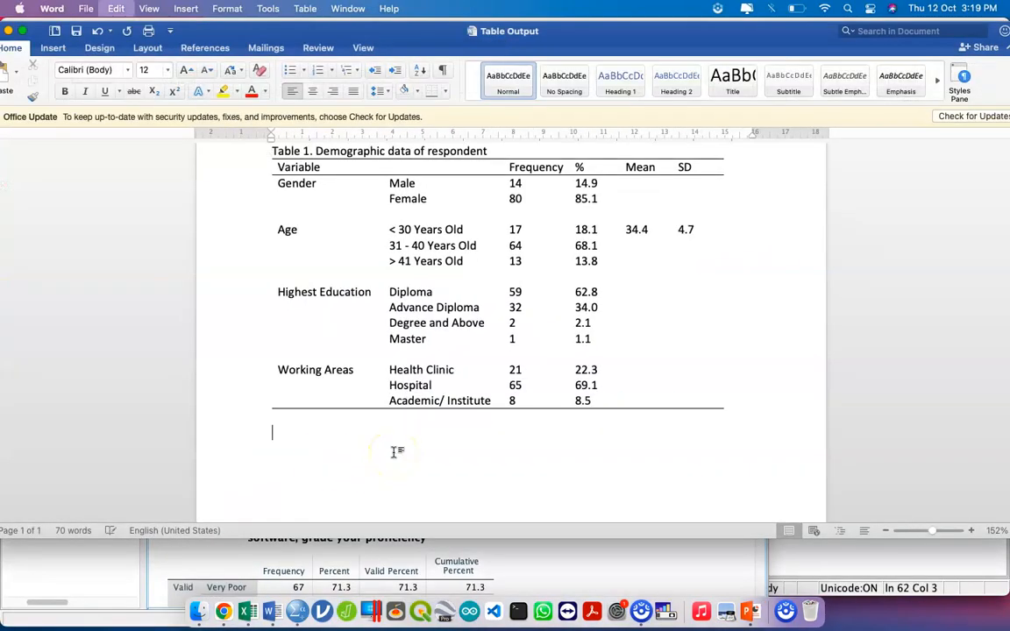
key("super+v")
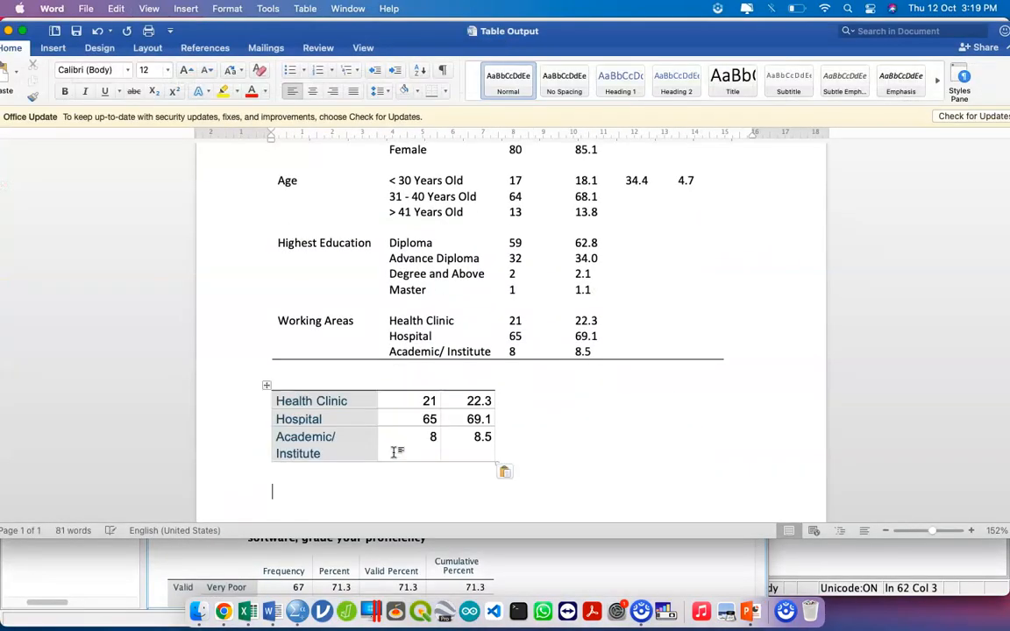
Convert the pasted working environment cells to text only and delete them from below Table 1.
left_click(510, 471)
left_click(541, 523)
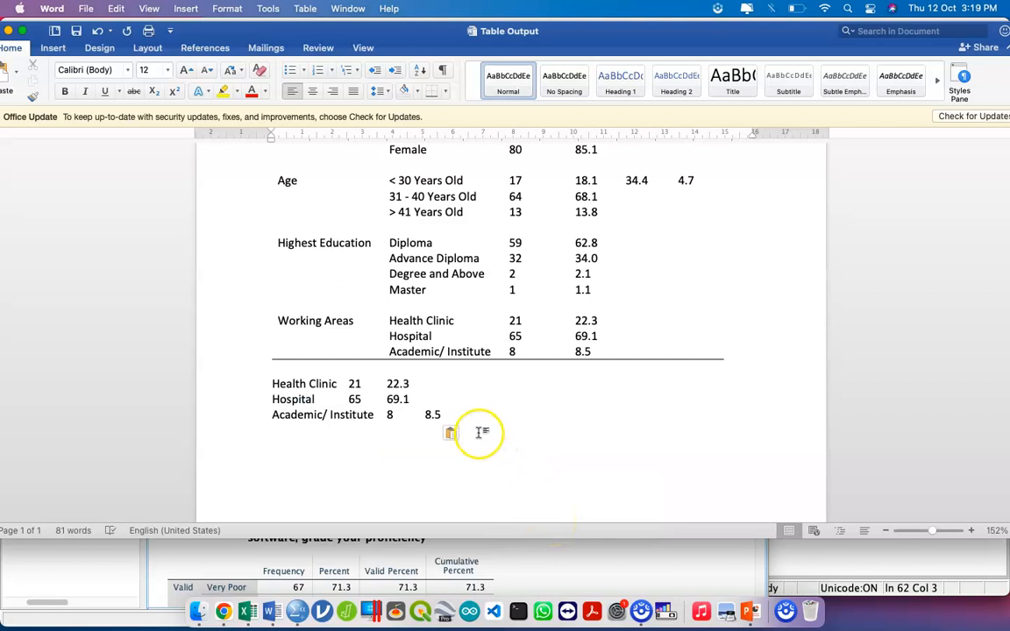
left_click_drag(444, 415, 279, 384)
key("BackSpace")
scroll(383, 325, "up", 3)
left_click_drag(393, 389, 579, 420)
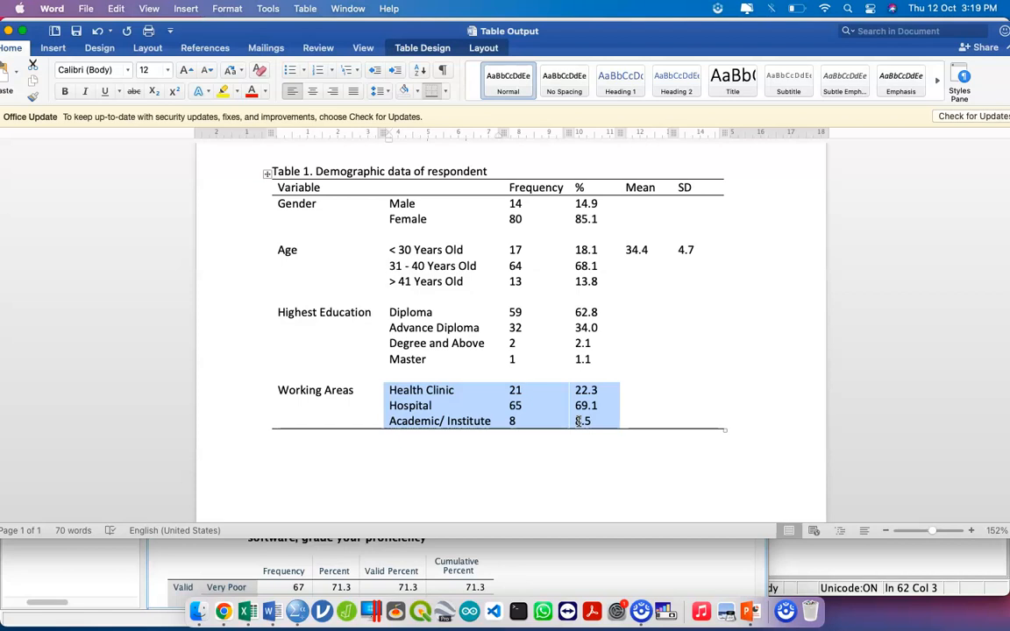
Add the caption "Table 2. Level of knowledge" below Table 1, followed by a new line.
left_click(503, 451)
key("Return")
type("Table 1")
key("BackSpace")
type("2.")
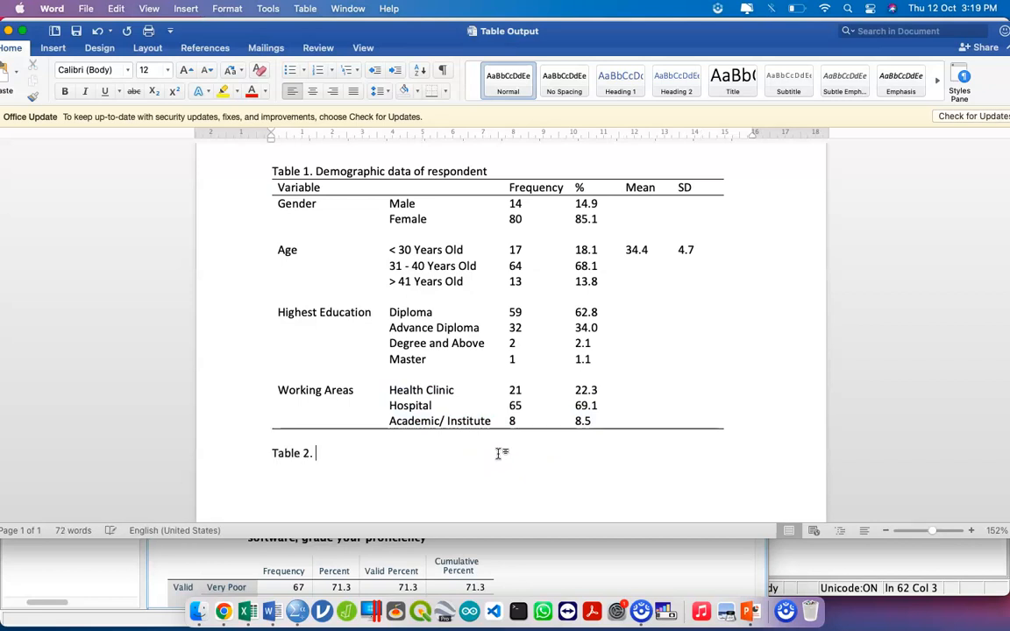
type(" Level of knowledge")
key("Return")
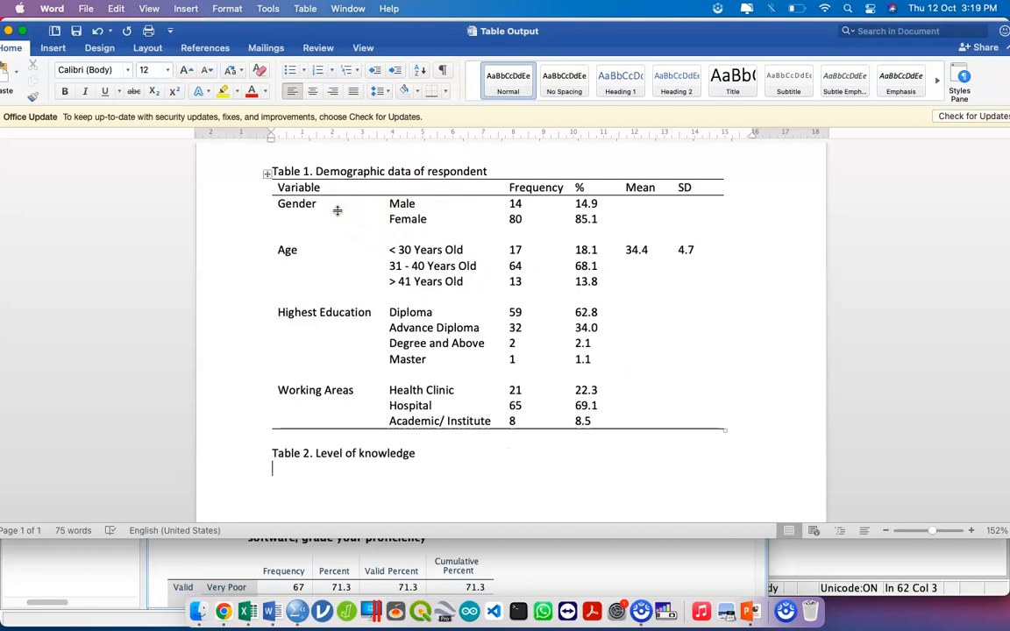
left_click(264, 172)
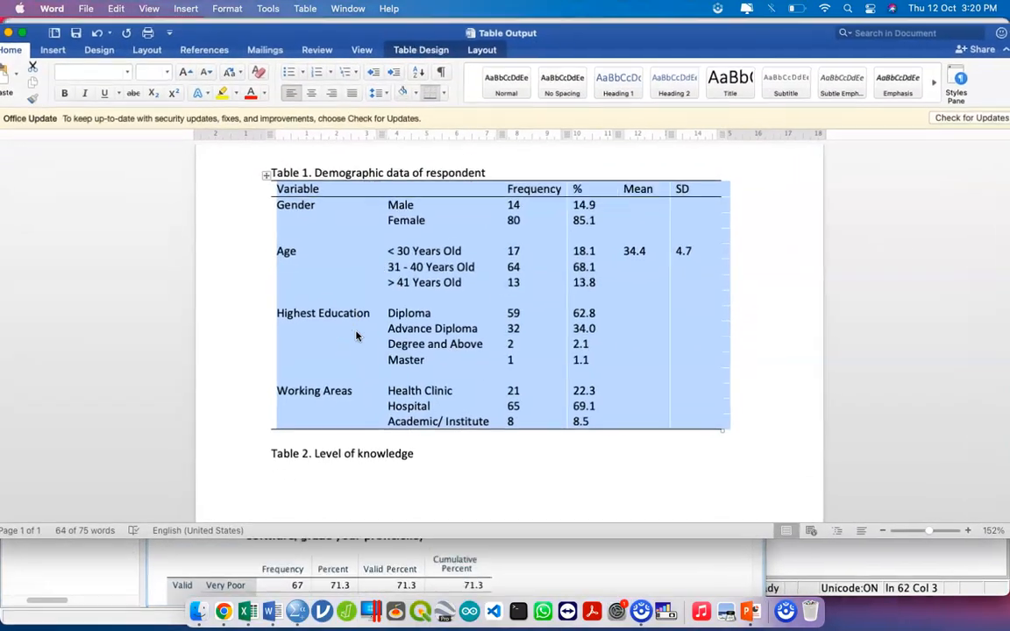
scroll(356, 336, "down", 2)
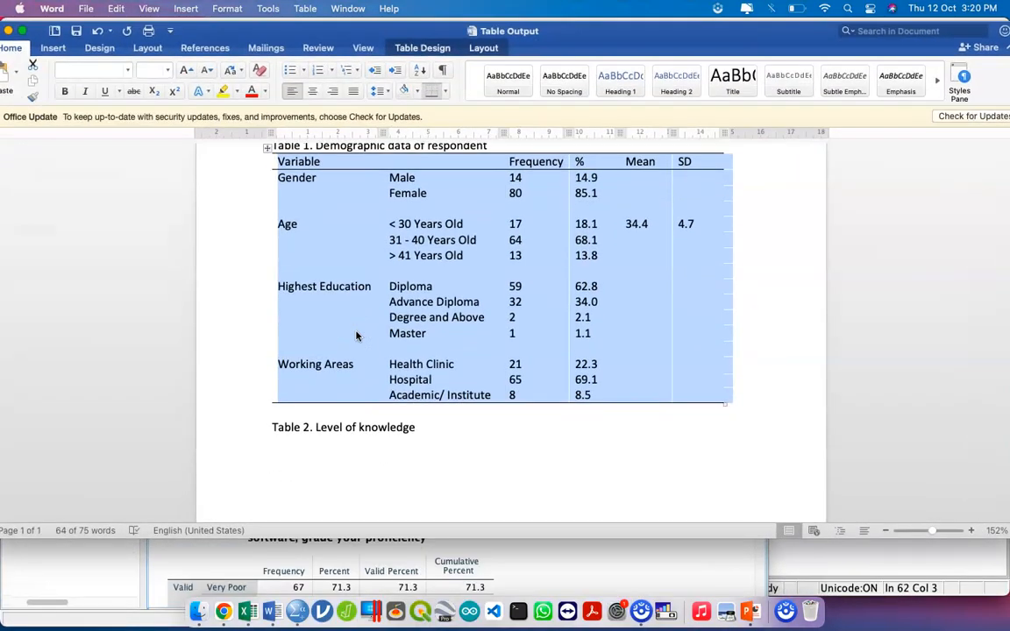
left_click(397, 381)
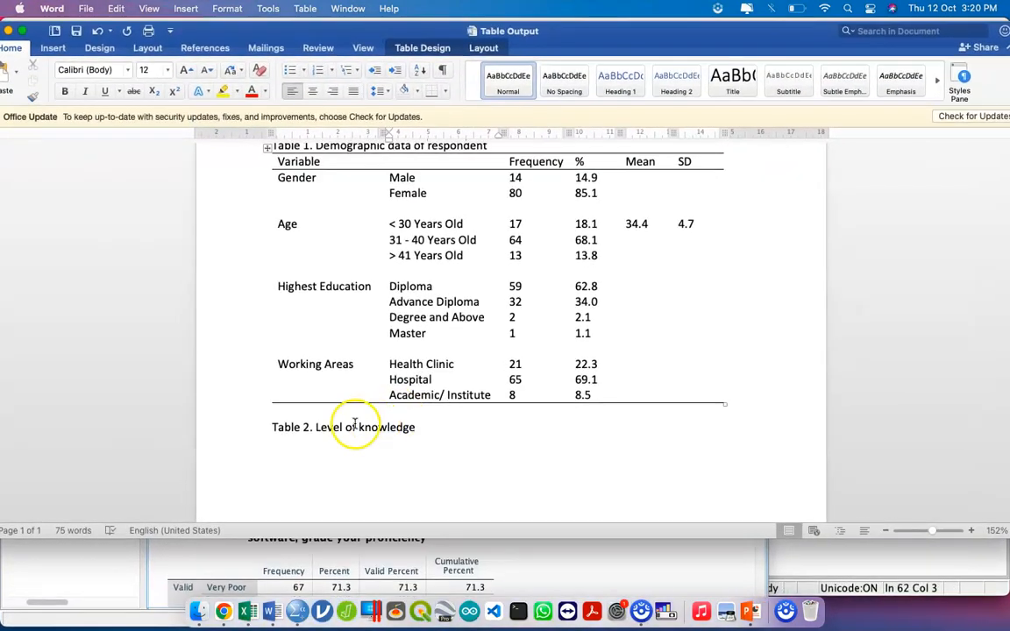
scroll(300, 424, "down", 3)
scroll(302, 422, "down", 2)
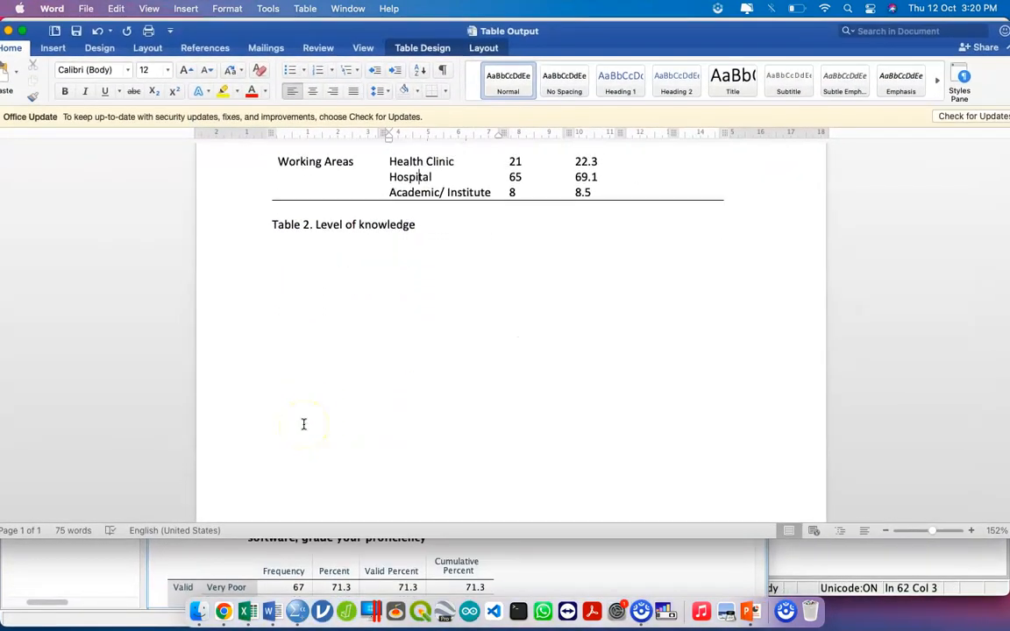
left_click(432, 222)
key("Return")
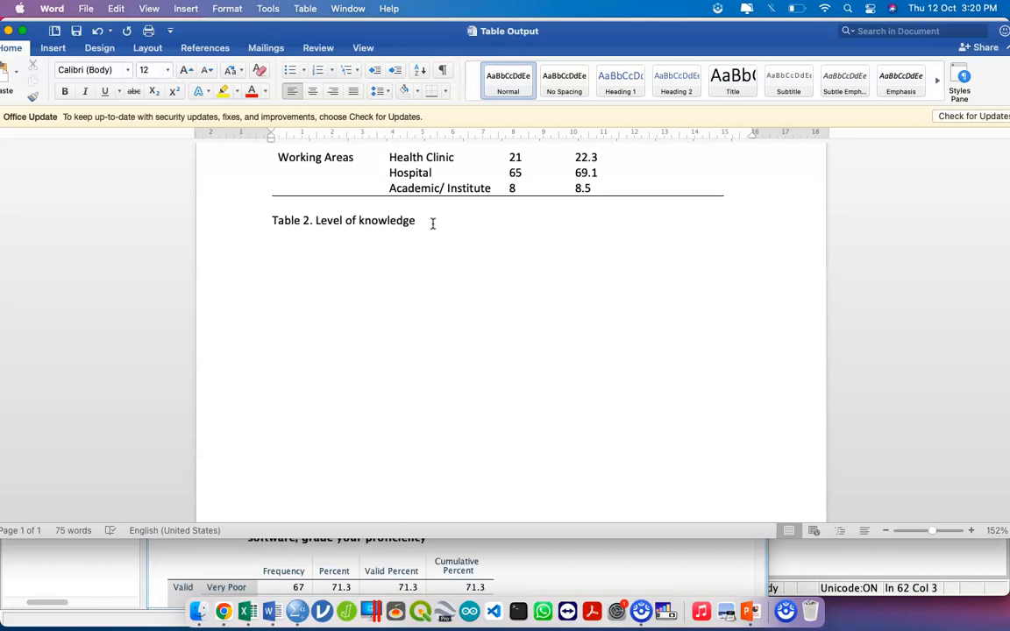
scroll(432, 223, "up", 5)
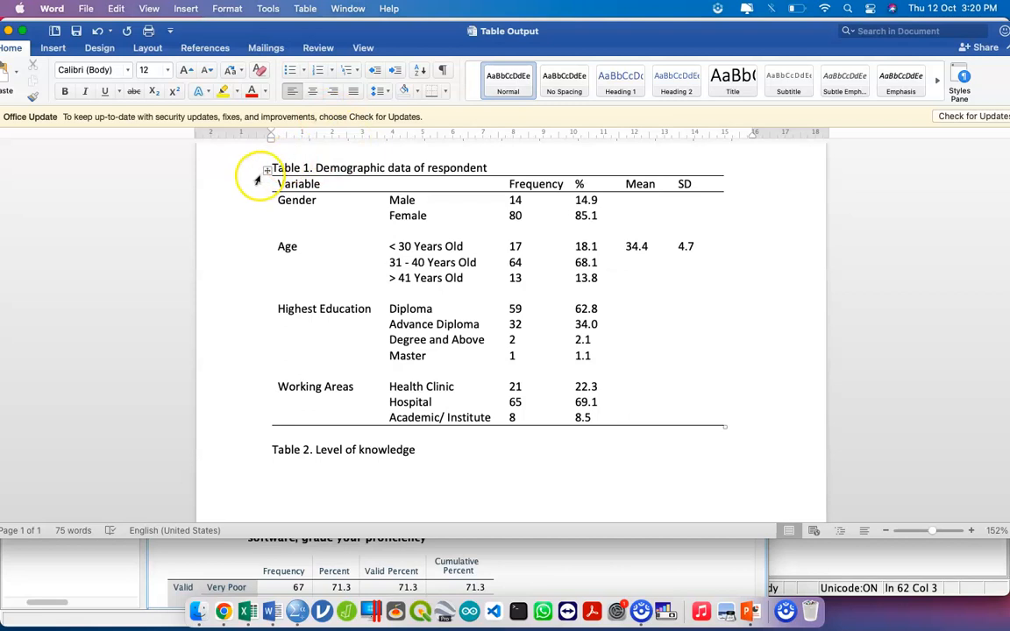
left_click(266, 170)
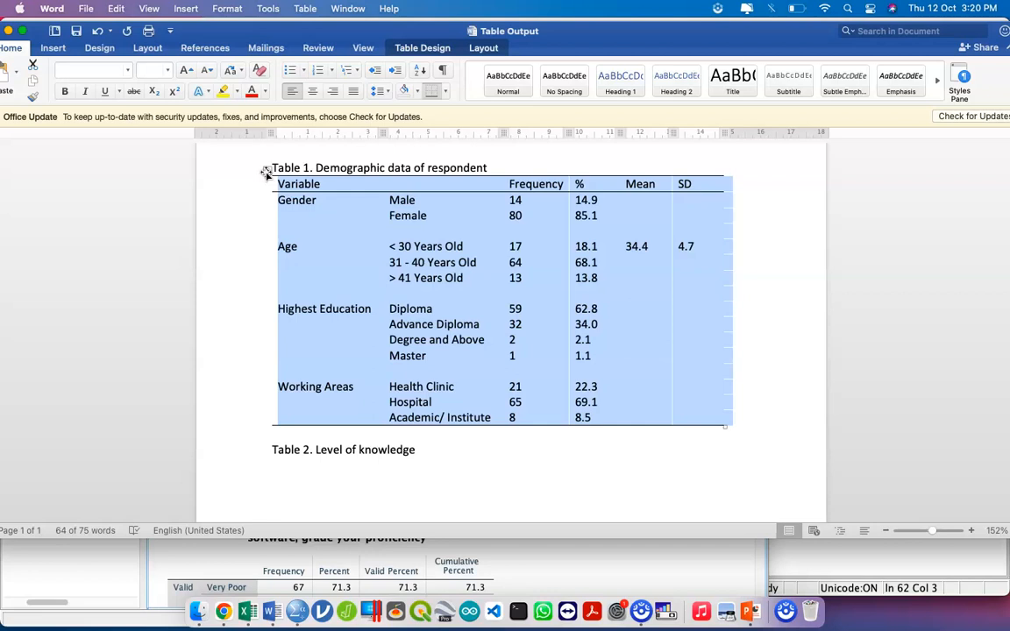
left_click(466, 452)
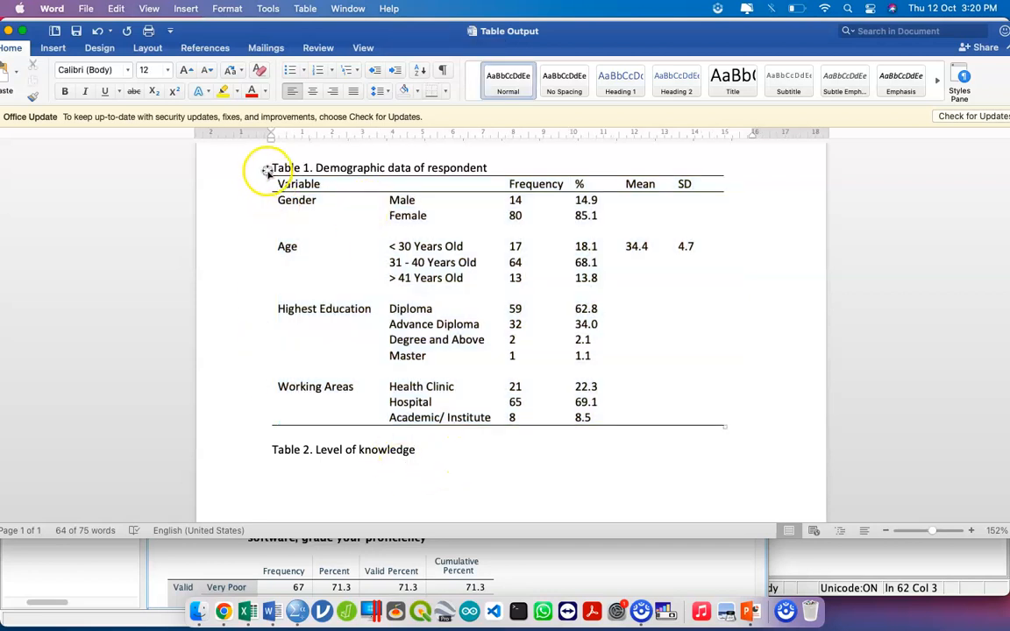
Copy Table 1's header row, Gender rows and the empty row after them, and paste them below the Table 2 caption.
left_click_drag(260, 179, 255, 221)
key("super+c")
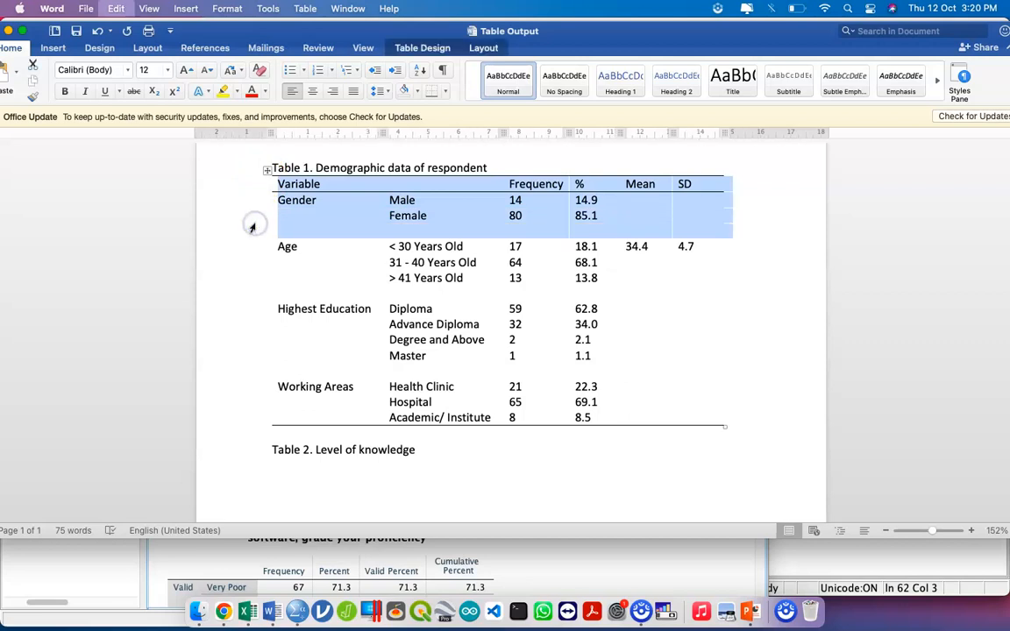
left_click(295, 466)
key("super+v")
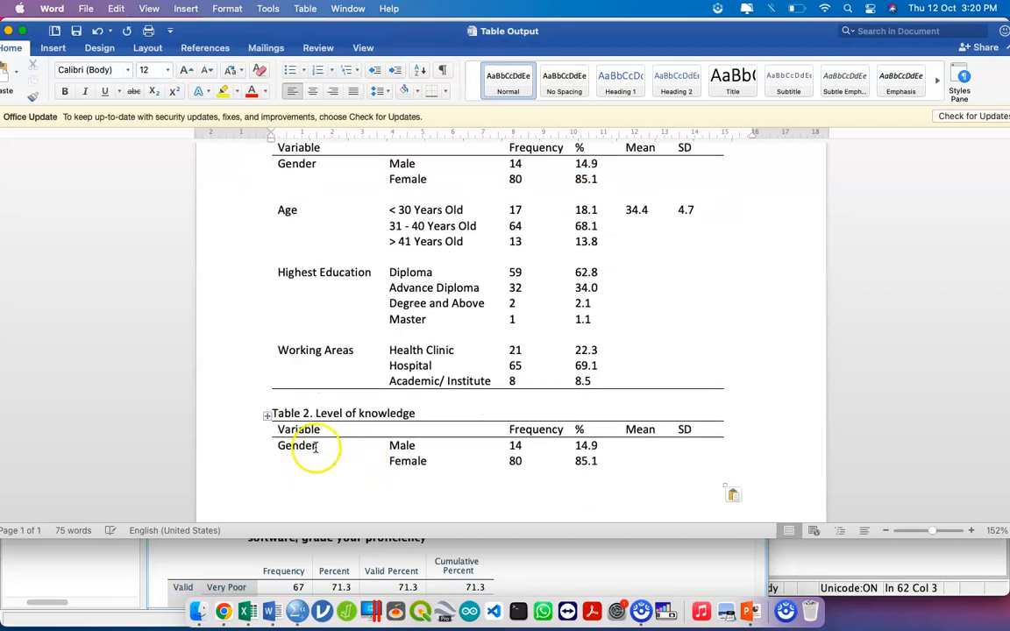
left_click(241, 472)
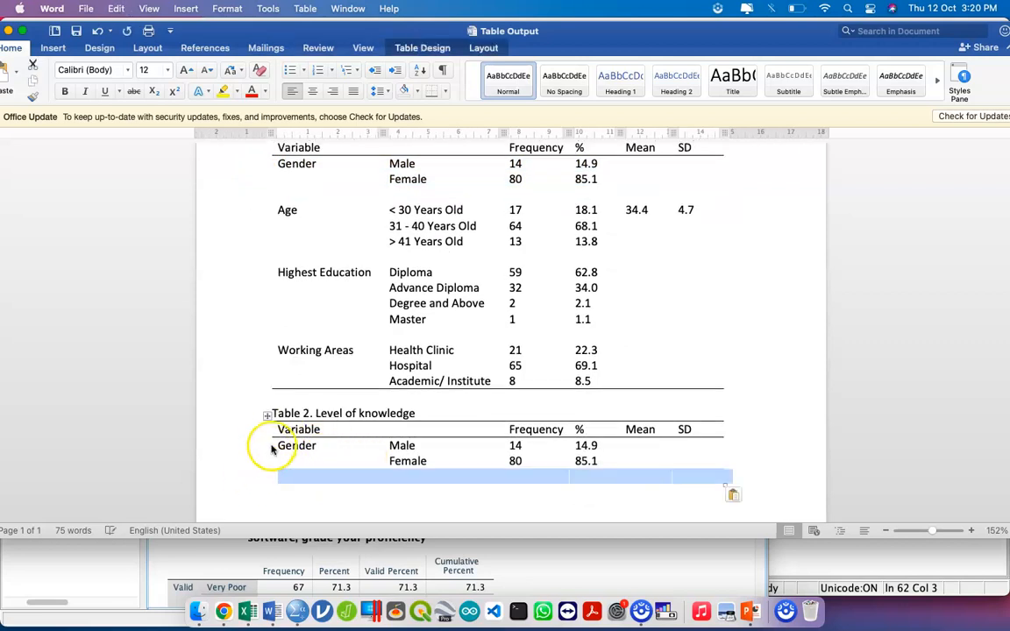
Replace the Gender label in Table 2 with "Level of knowledge".
double_click(300, 445)
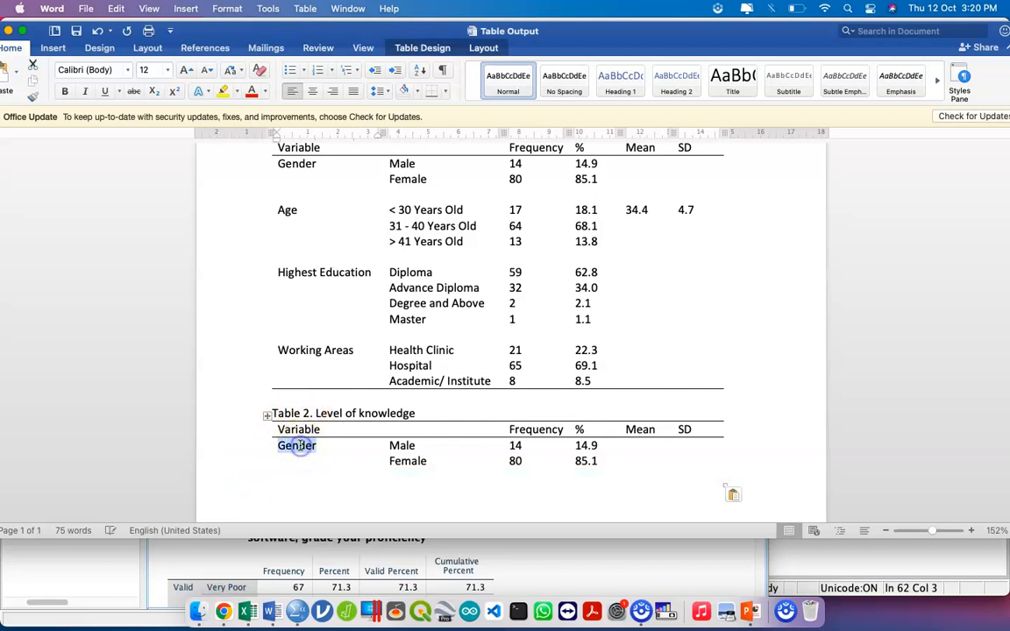
type("Kn")
key("BackSpace")
key("BackSpace")
type("Le")
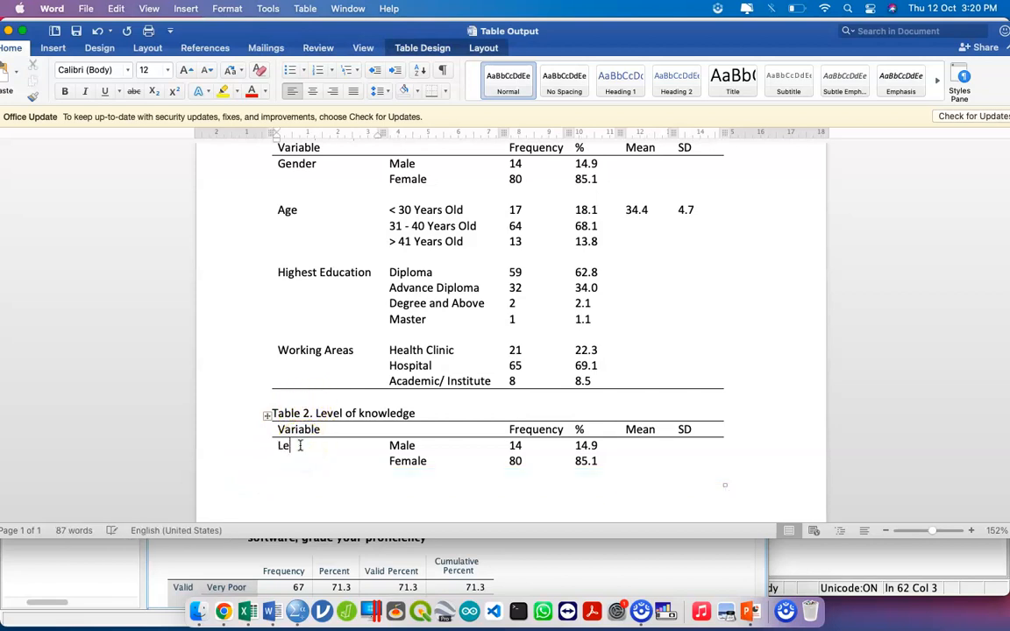
type("vel of knowlegde")
Rename the Male and Female categories in Table 2 as Low and High.
key("Tab")
type("Low")
key("Right")
key("shift+Right")
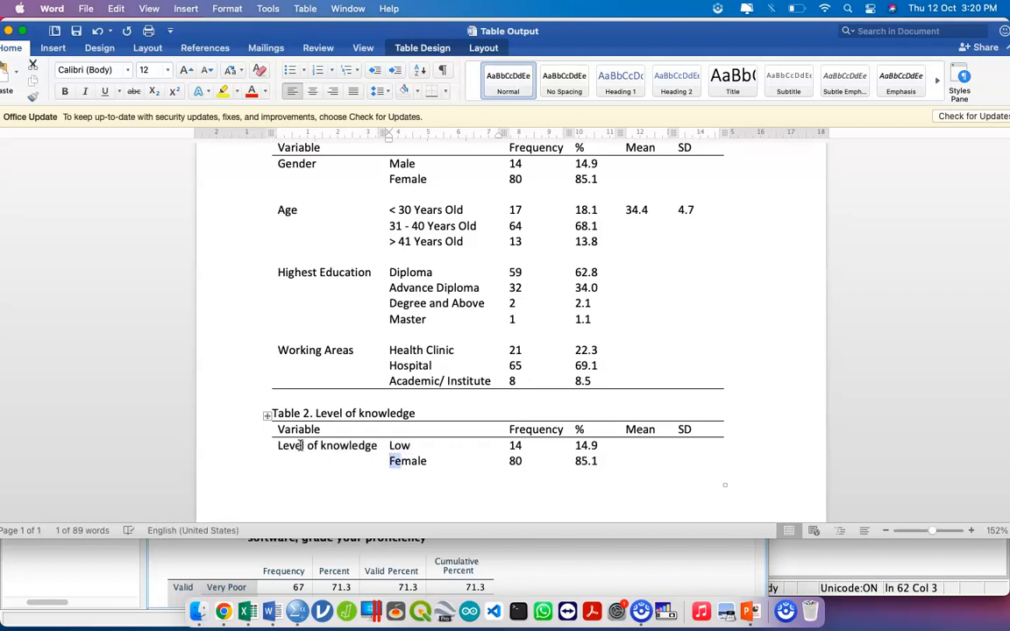
key("shift+Right")
key("shift+Right")
key("shift+Right")
key("shift+Right")
key("shift+Right")
type("High")
key("Tab")
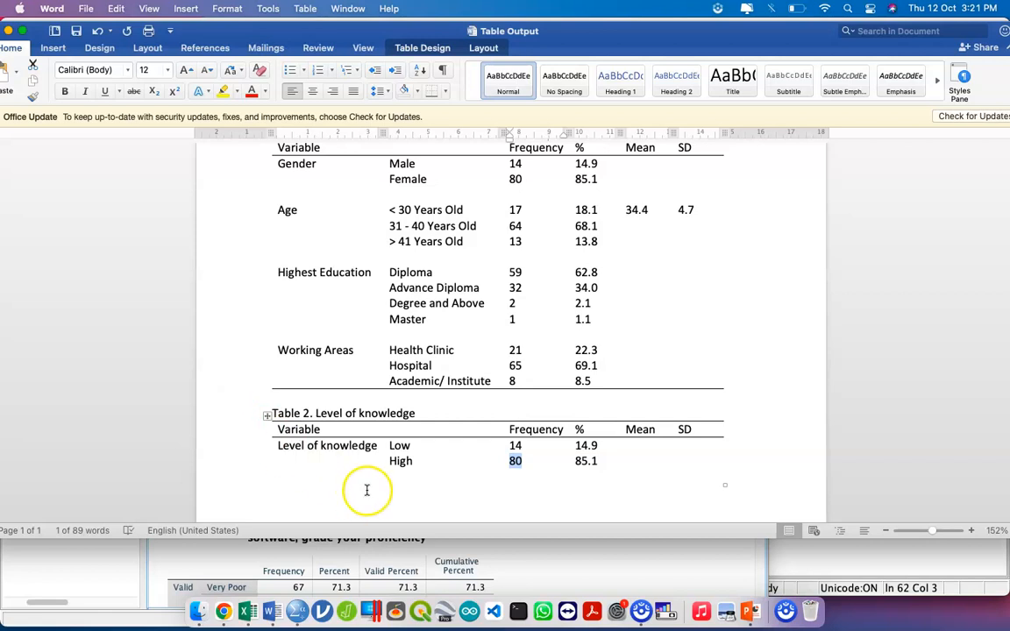
Delete the empty last row of Table 2 and add a bottom border to the High row.
left_click(235, 482)
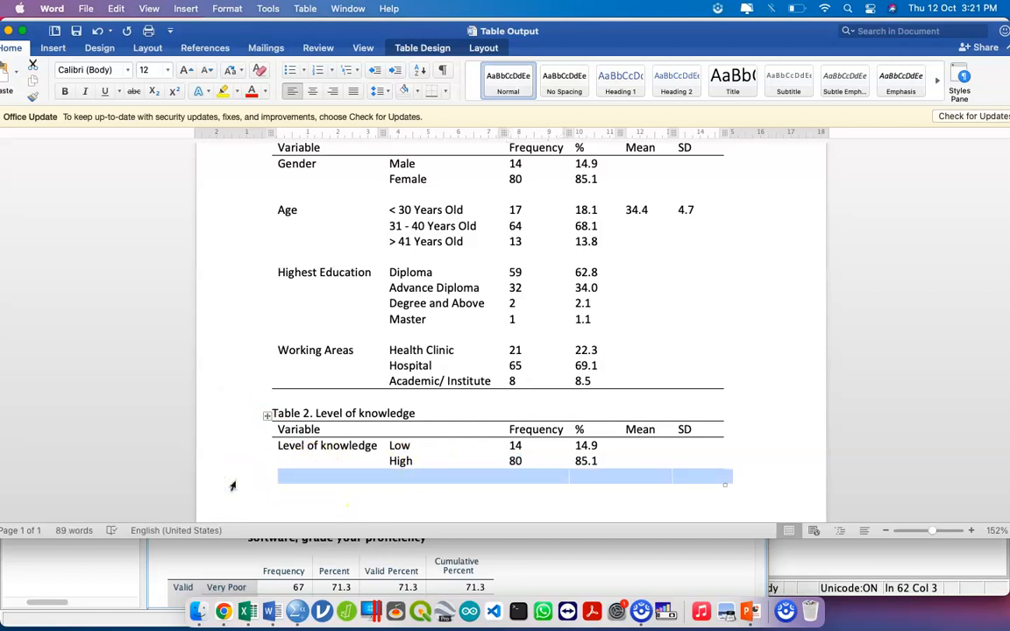
key("BackSpace")
left_click(237, 465)
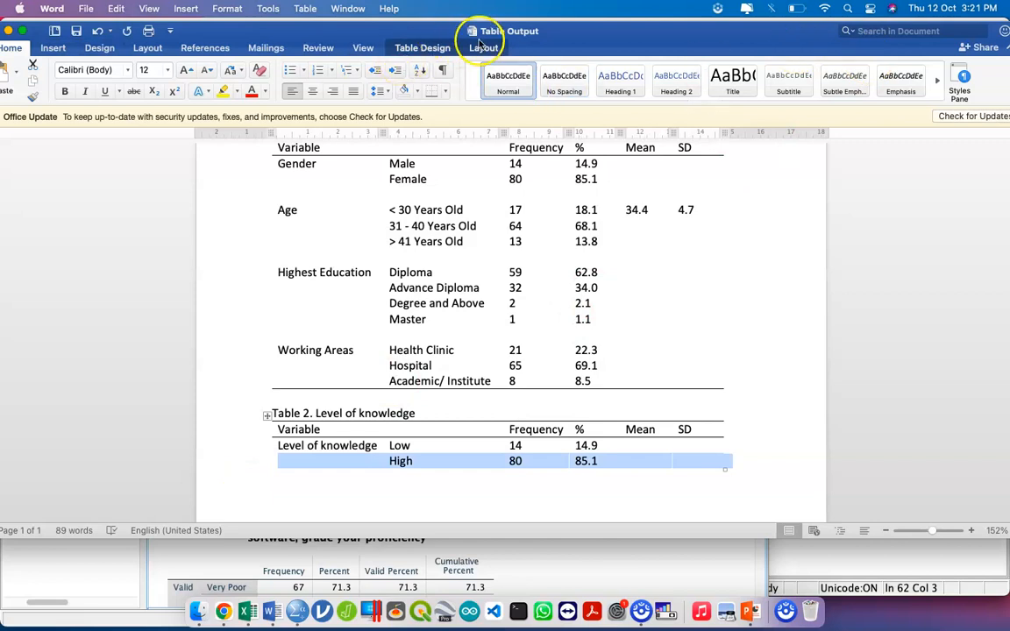
left_click(481, 49)
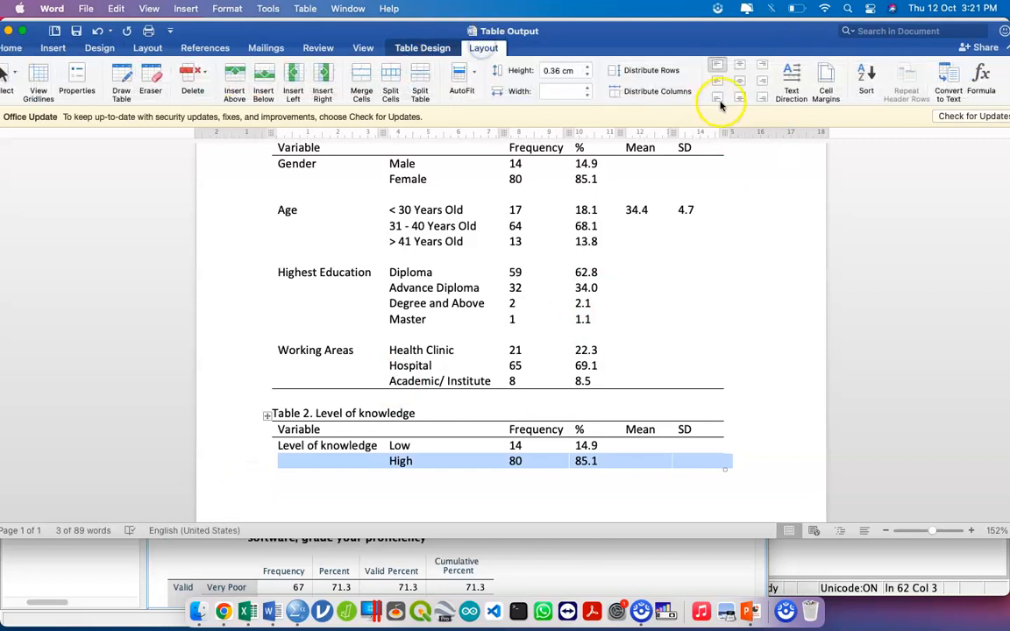
left_click(421, 49)
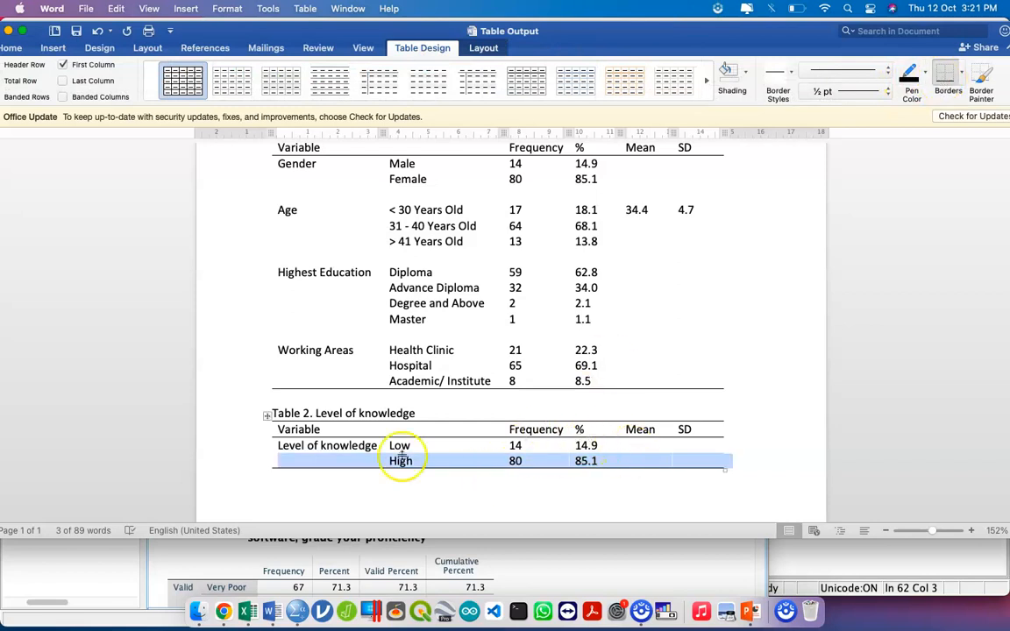
Switch to the SPSS Data Editor, open the Frequencies analysis and reset its settings.
key("ctrl+Up")
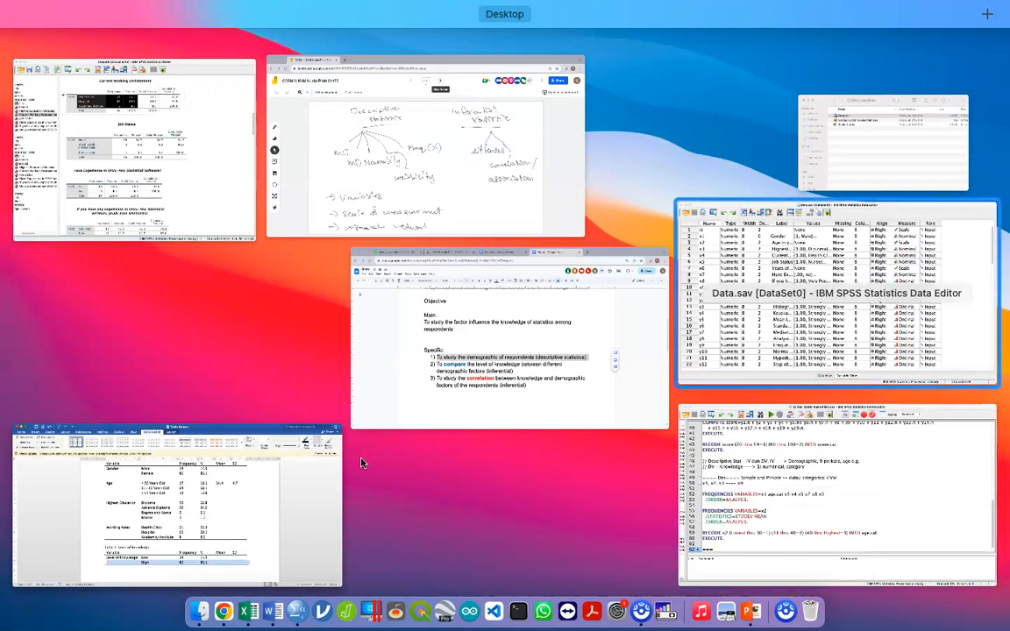
left_click(824, 294)
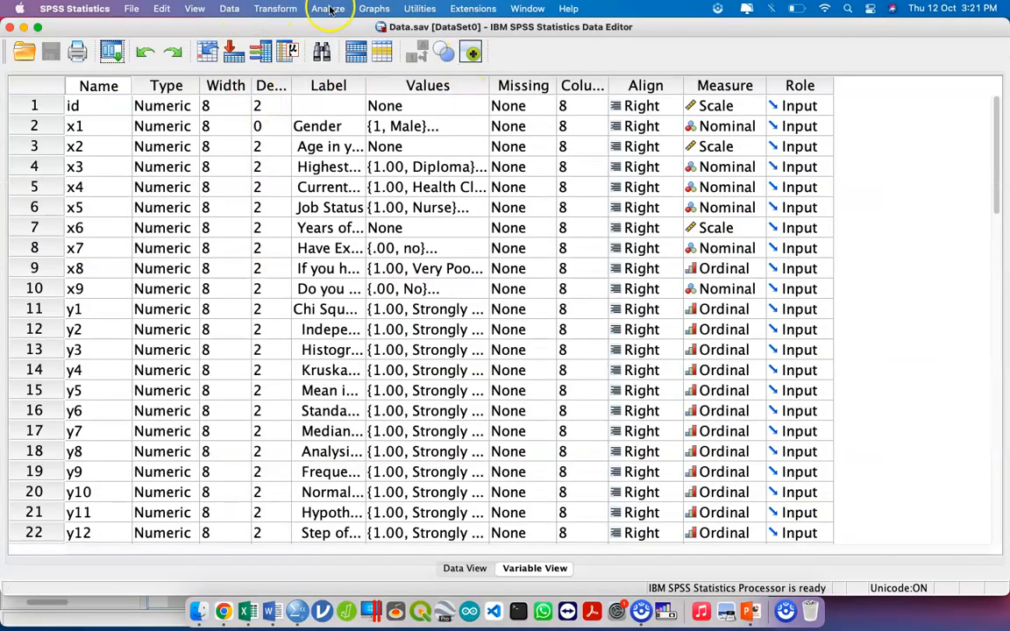
left_click(328, 9)
mouse_move(342, 44)
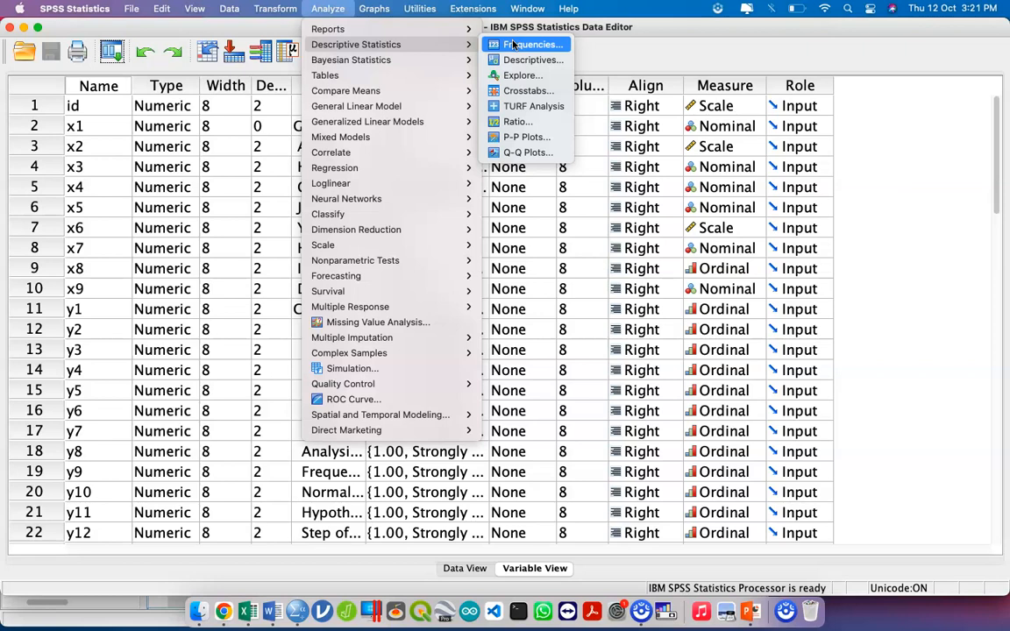
left_click(524, 43)
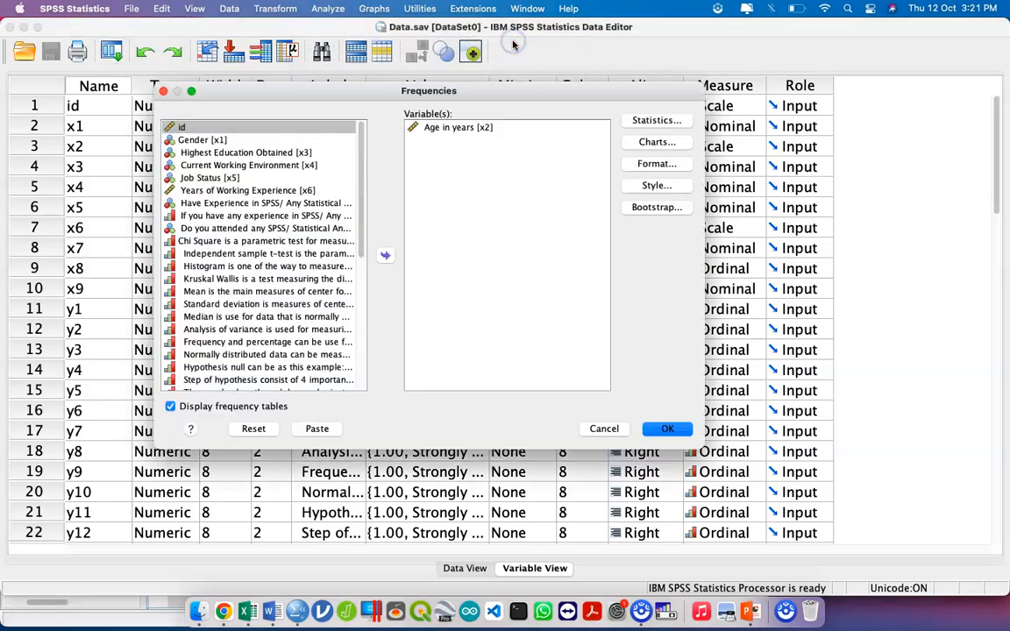
left_click(253, 429)
scroll(275, 235, "down", 10)
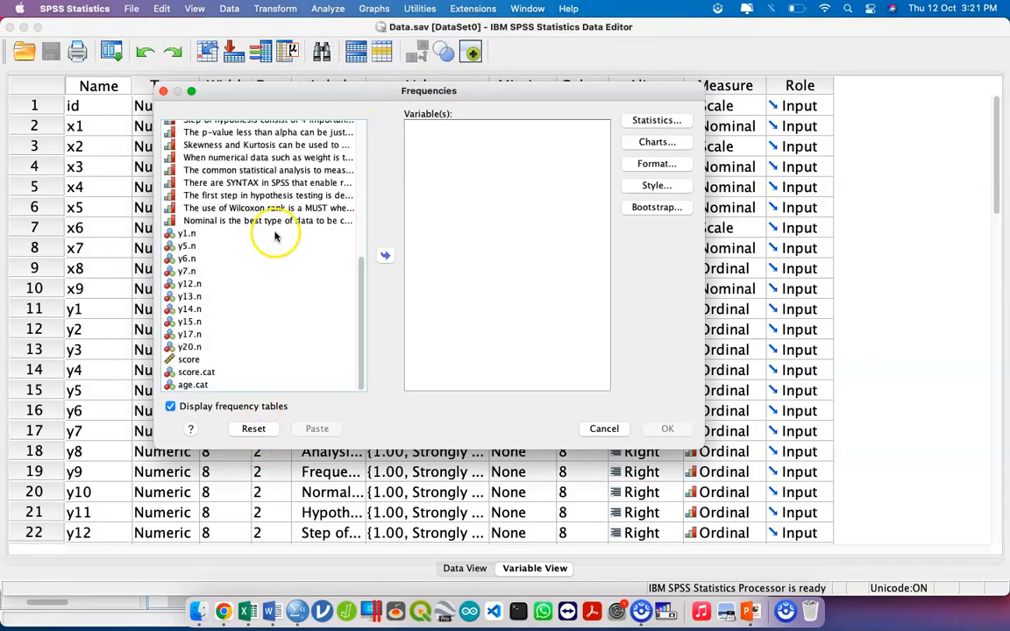
left_click(226, 359)
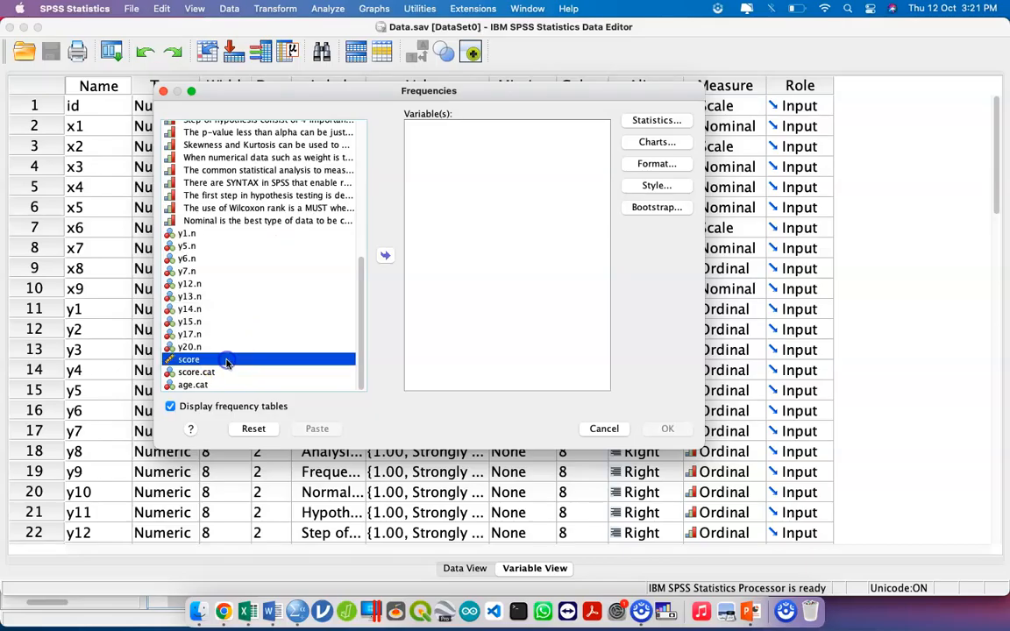
left_click(385, 256)
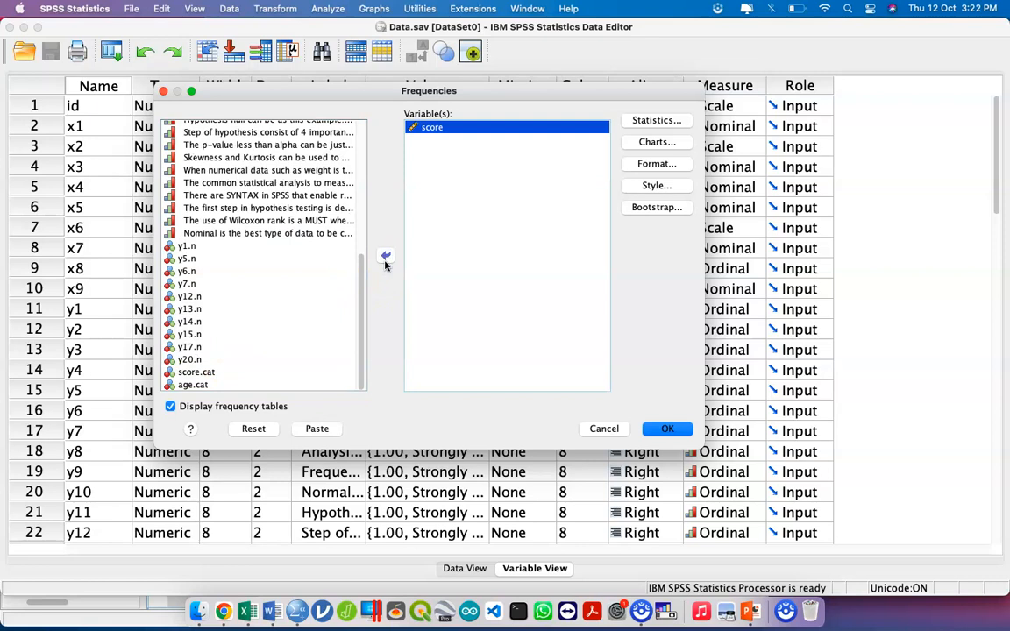
left_click(419, 129)
left_click(327, 8)
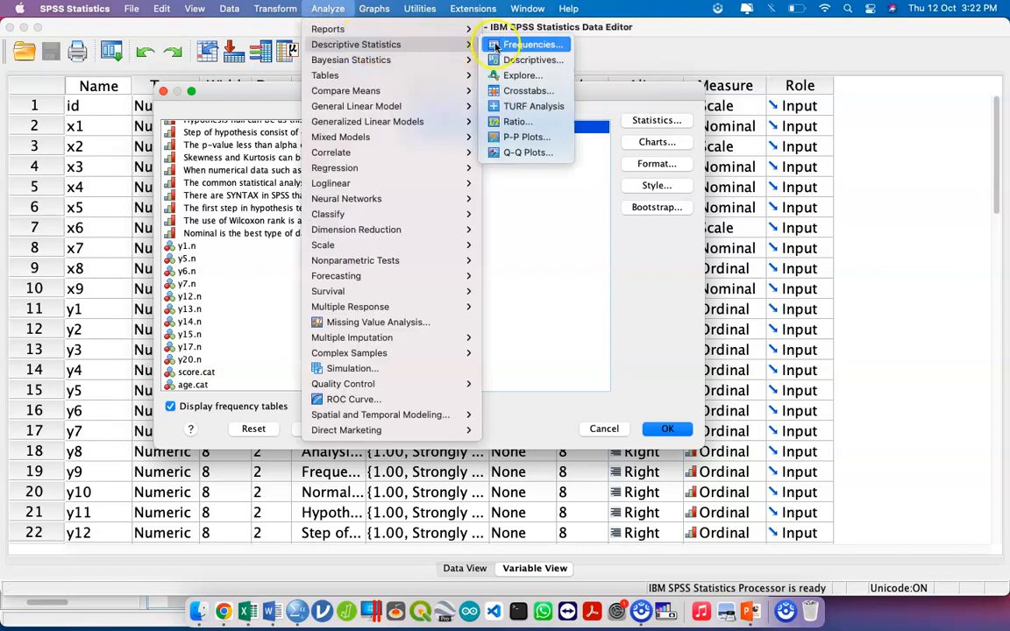
left_click(542, 198)
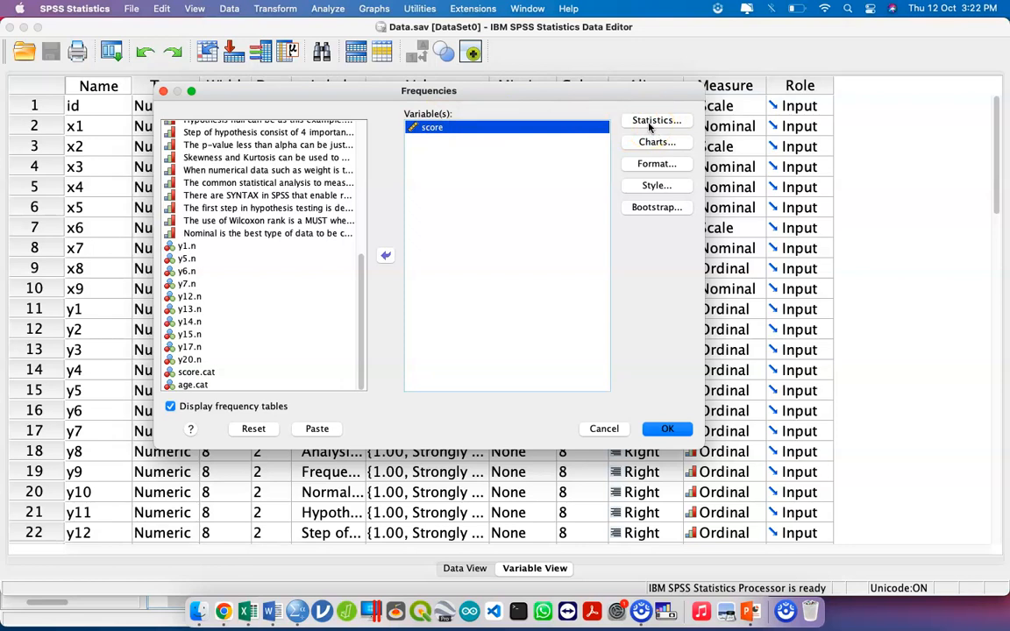
left_click(385, 255)
Add Gender [x1] to the variables of the Frequencies analysis.
scroll(257, 272, "up", 10)
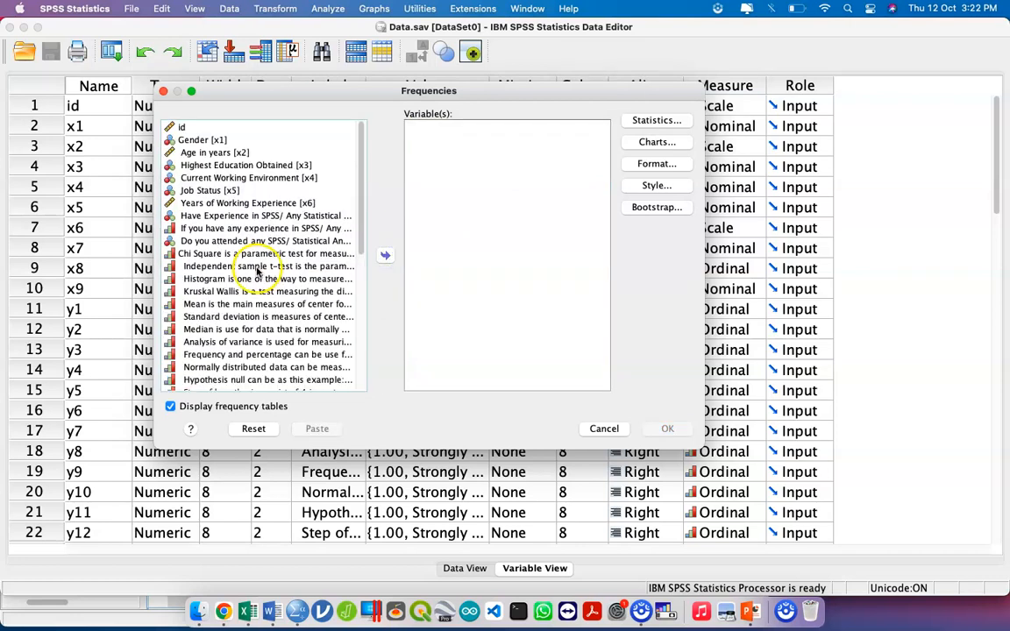
left_click(189, 139)
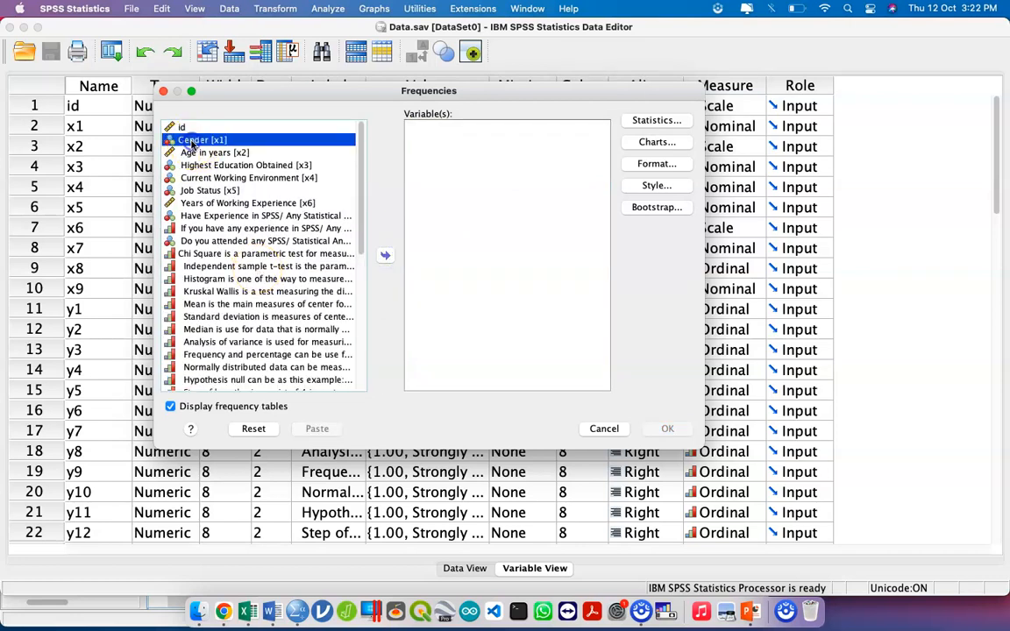
left_click(384, 255)
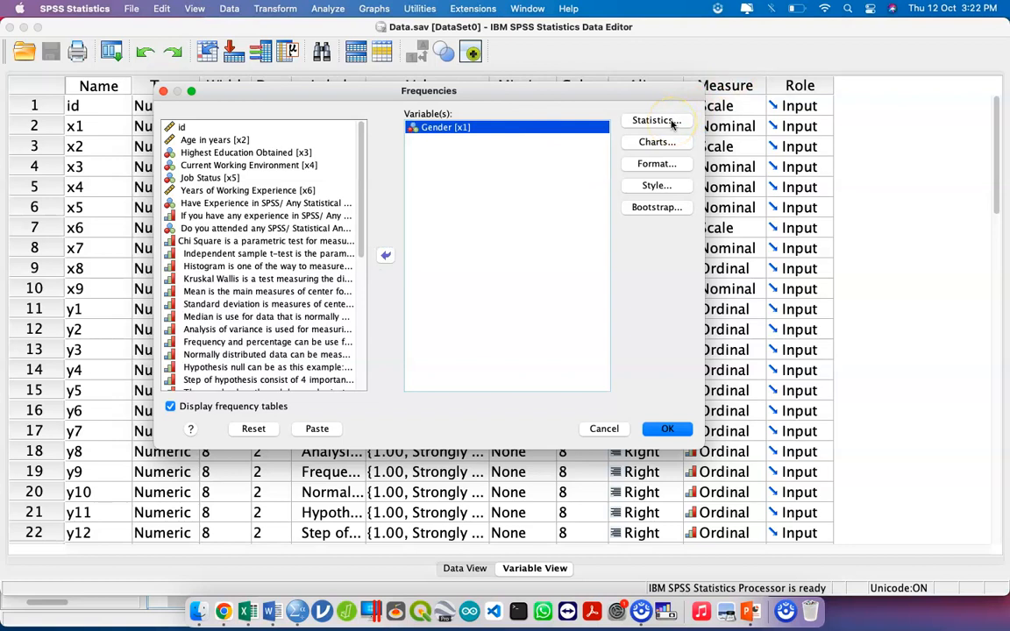
left_click(673, 123)
left_click(406, 79)
left_click(210, 237)
left_click(482, 299)
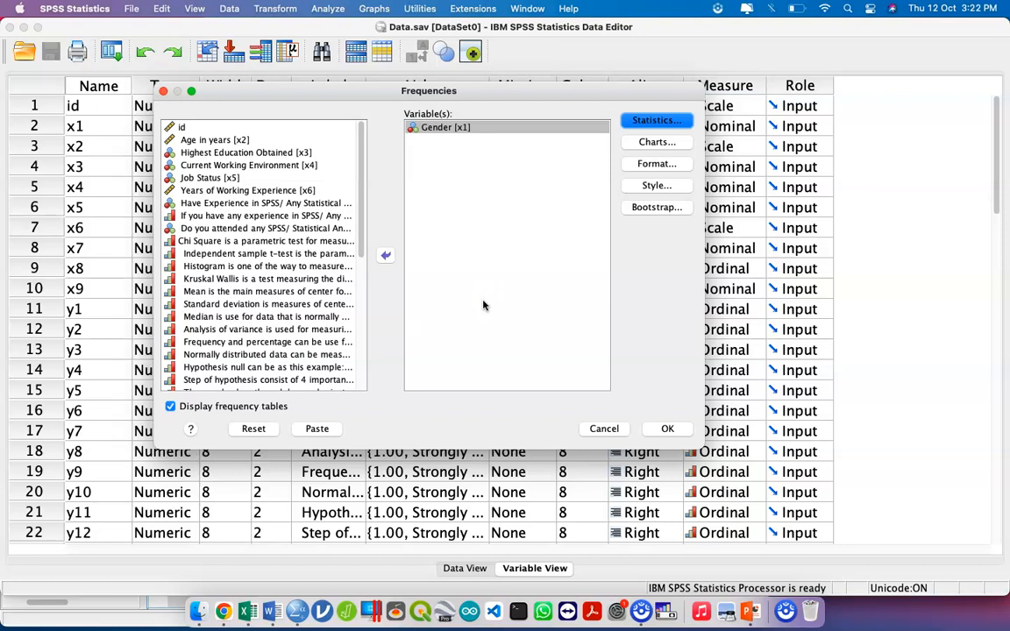
left_click(656, 120)
left_click(387, 78)
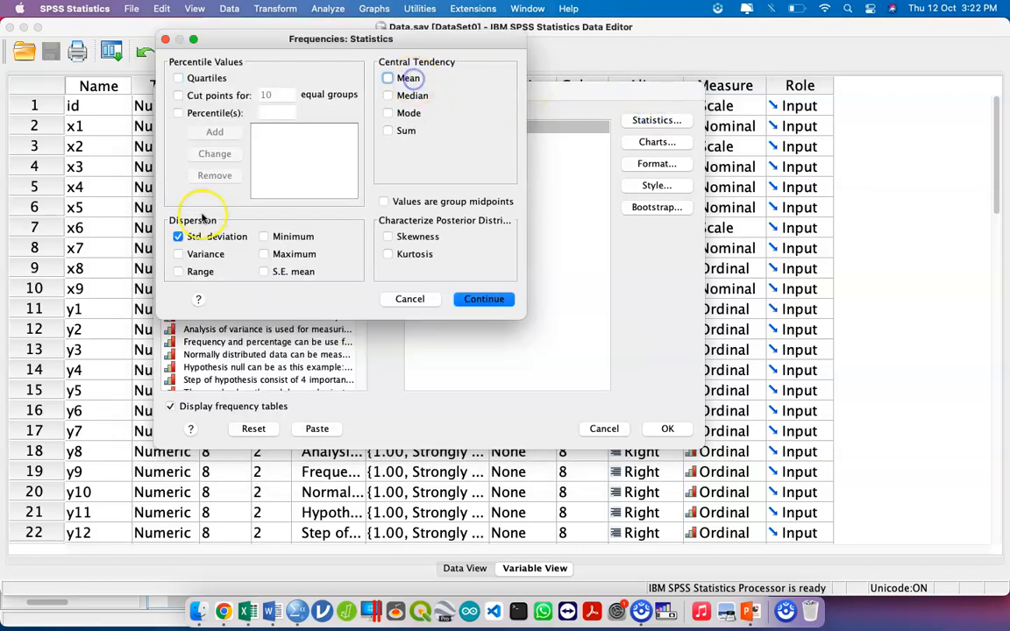
left_click(178, 236)
left_click(482, 298)
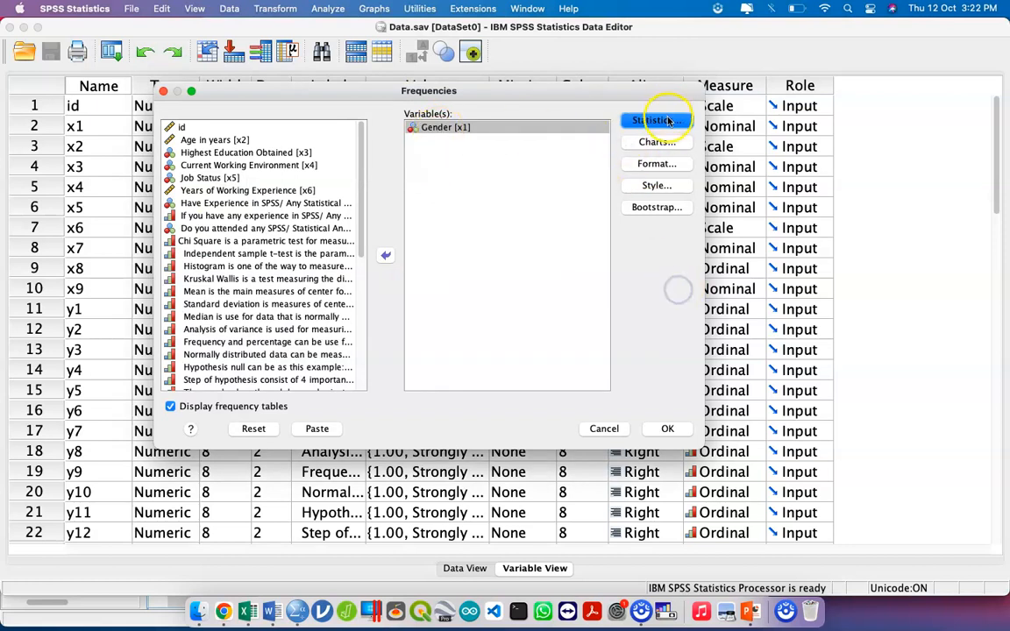
Replace Gender [x1] with score as the variable of the Frequencies analysis.
left_click(552, 129)
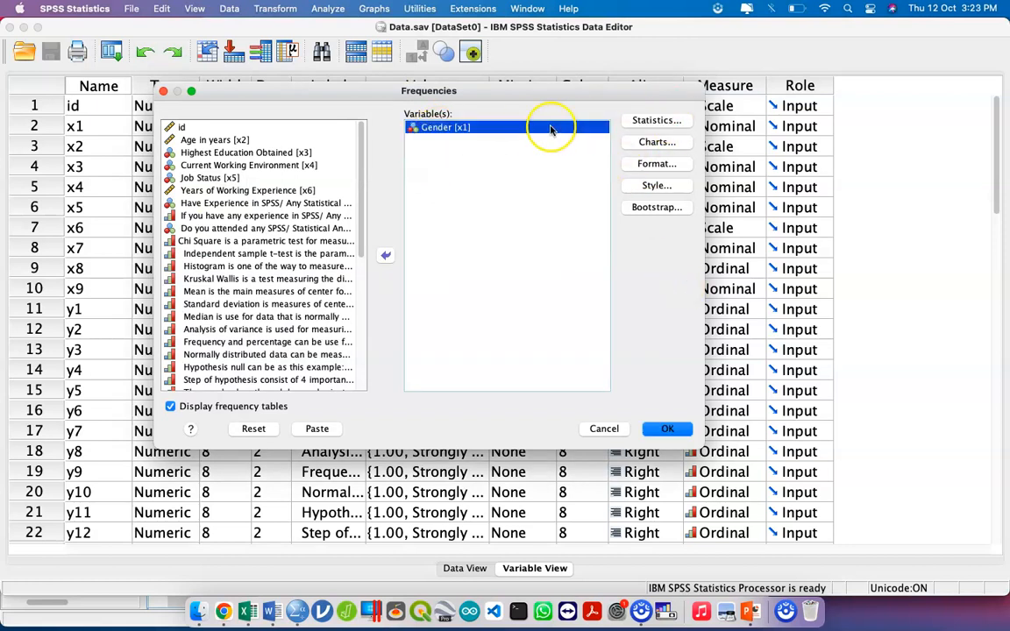
left_click(384, 255)
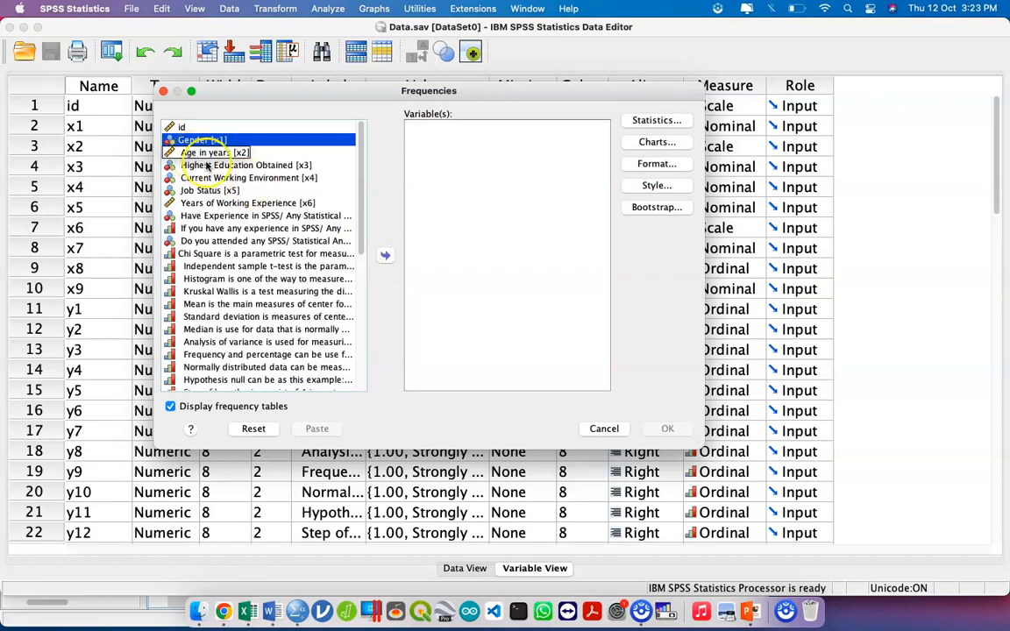
scroll(217, 272, "down", 10)
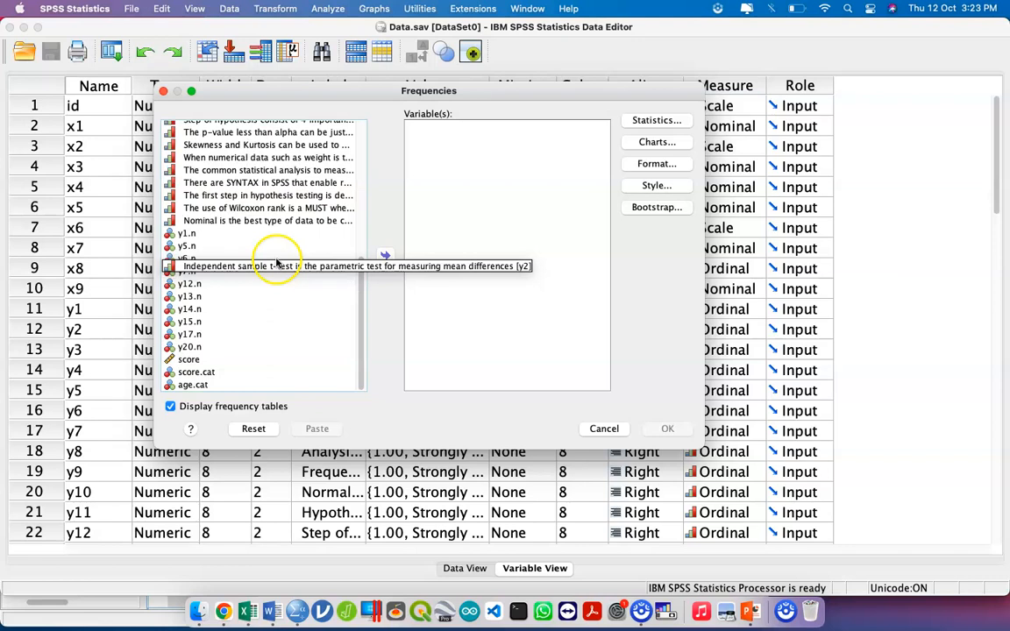
left_click(218, 359)
left_click(384, 255)
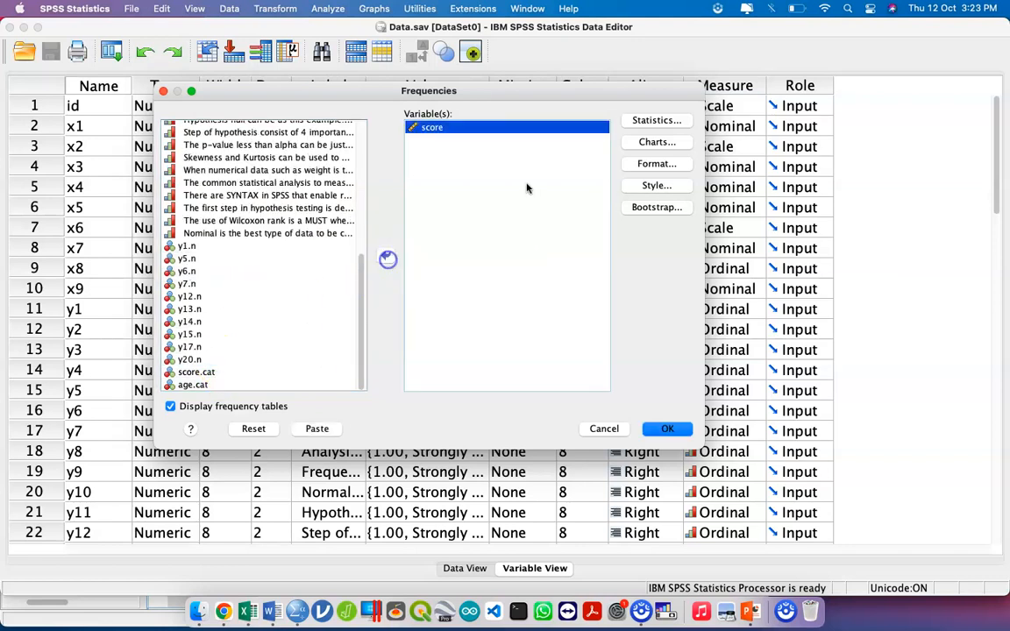
Include the mean, median, mode, standard deviation, minimum and maximum in the Frequencies statistics for score.
left_click(644, 120)
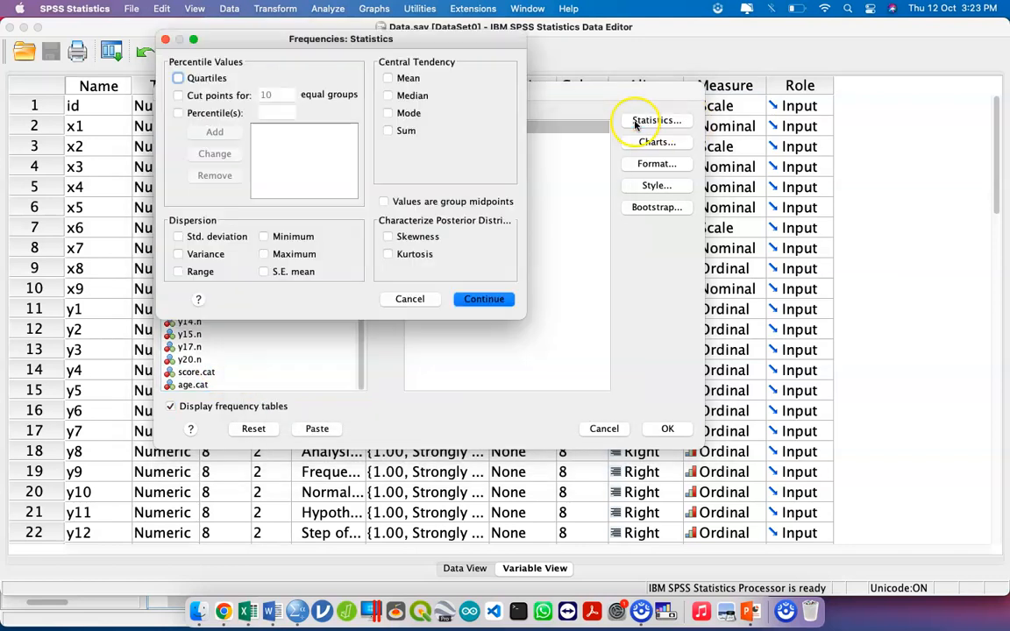
left_click(389, 82)
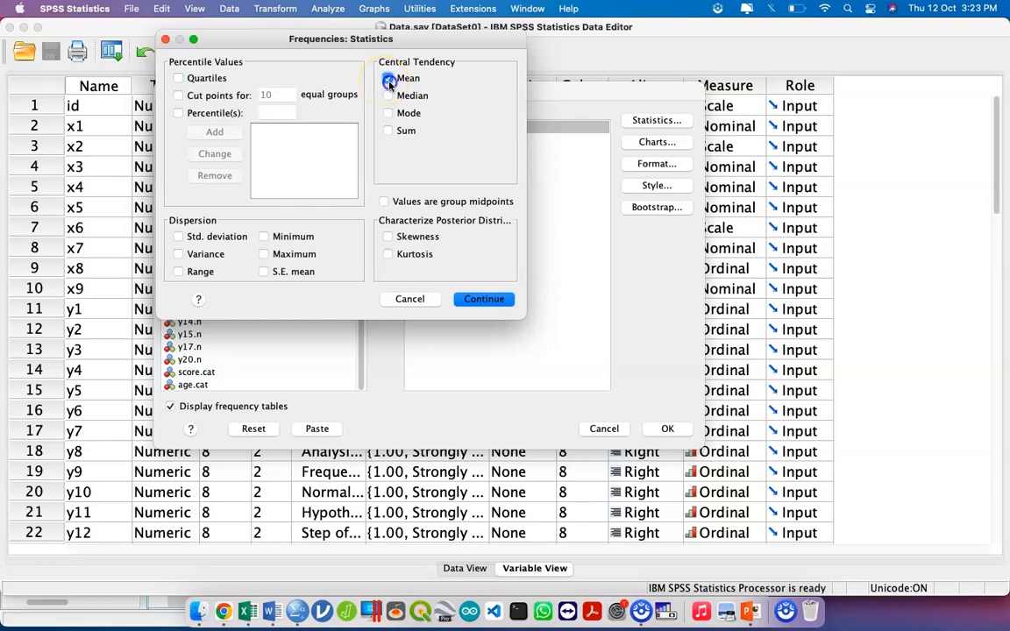
left_click(388, 96)
left_click(388, 113)
left_click(265, 236)
left_click(265, 254)
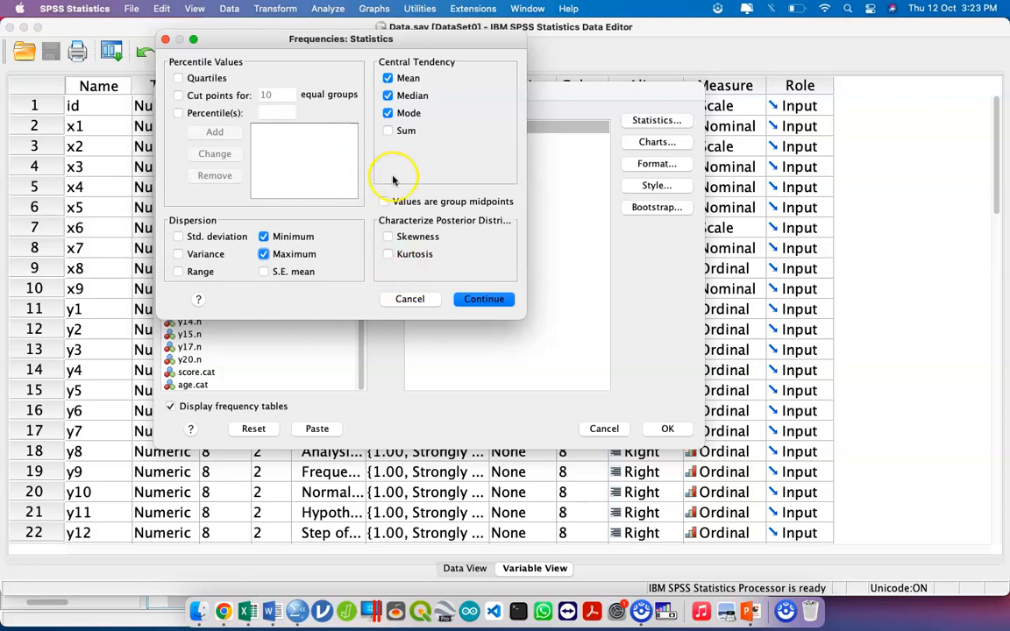
left_click(198, 237)
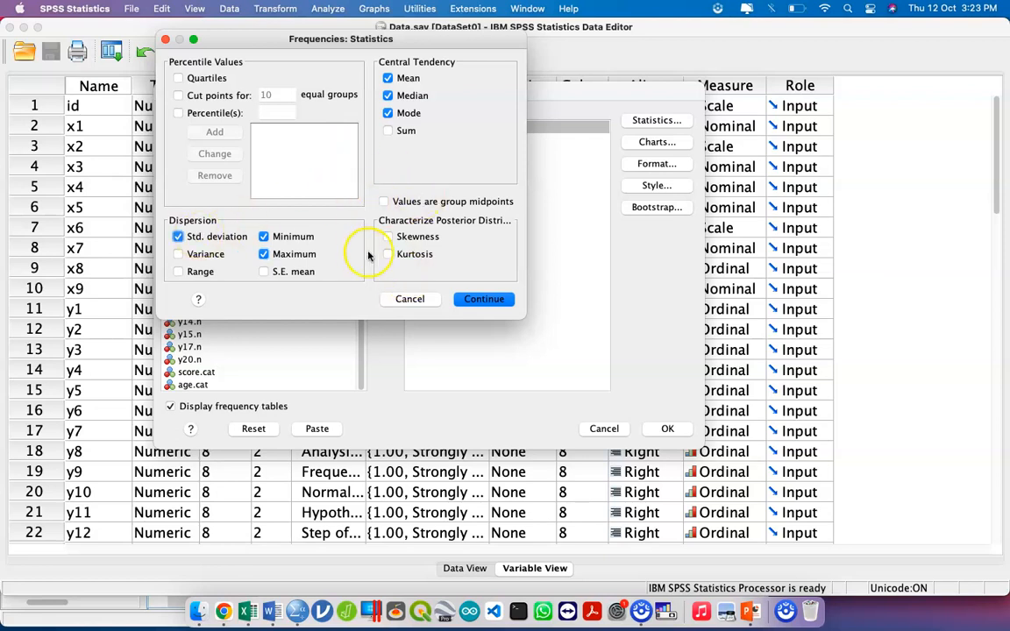
left_click(481, 301)
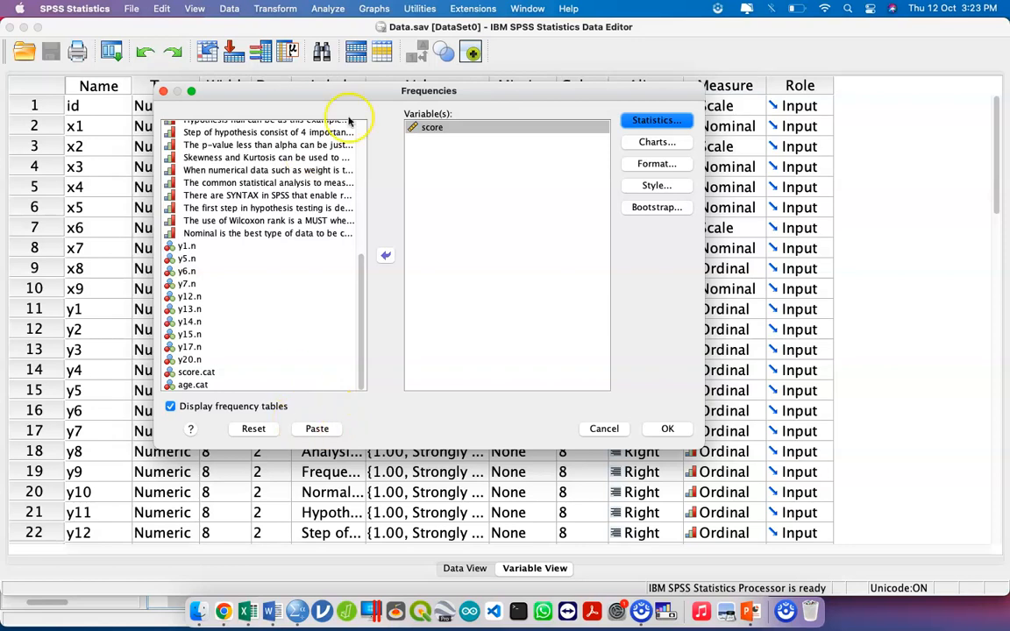
Paste the score Frequencies command into the syntax file below the === line and run it.
left_click(317, 429)
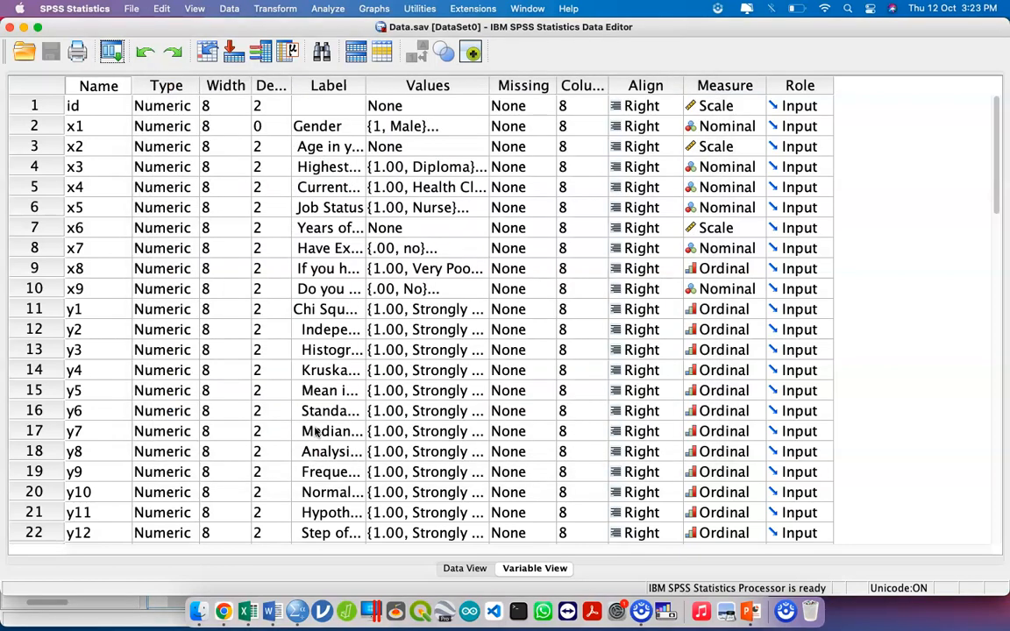
key("ctrl+Up")
key("ctrl+Up")
left_click(308, 430)
key("BackSpace")
key("shift+Down")
key("shift+Down")
key("shift+Down")
key("shift+Down")
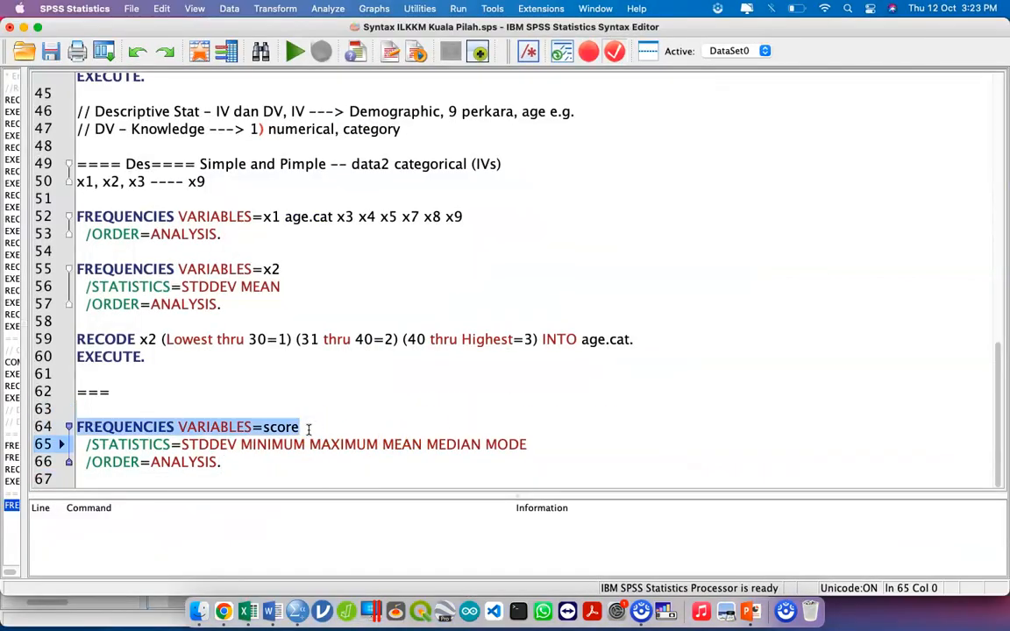
key("super+r")
Examine the score Statistics table and the score frequency table in the output.
scroll(395, 360, "down", 1)
scroll(406, 368, "up", 2)
left_click(241, 254)
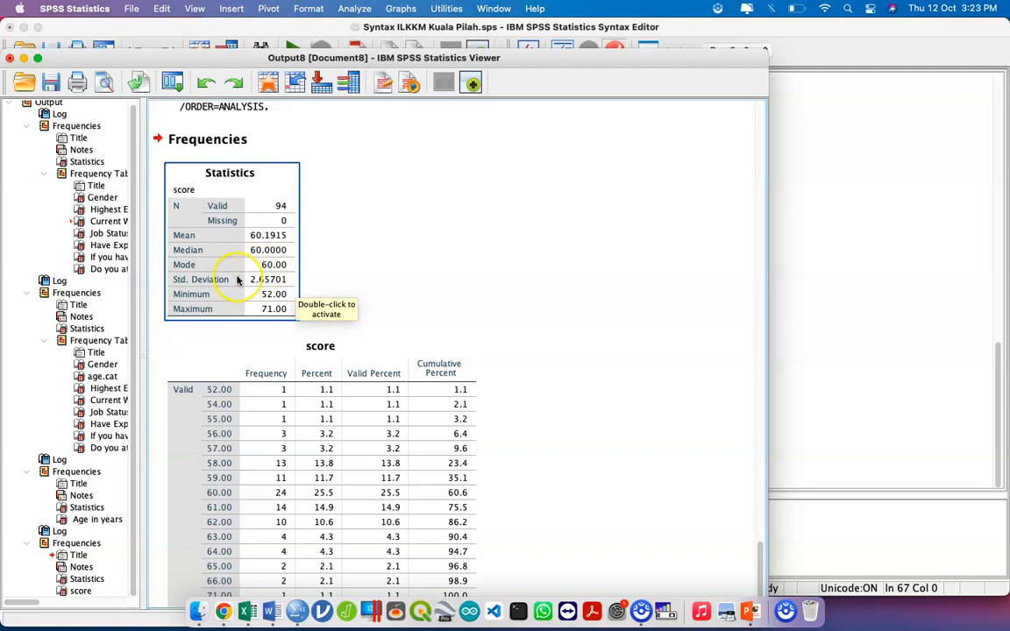
scroll(236, 279, "down", 2)
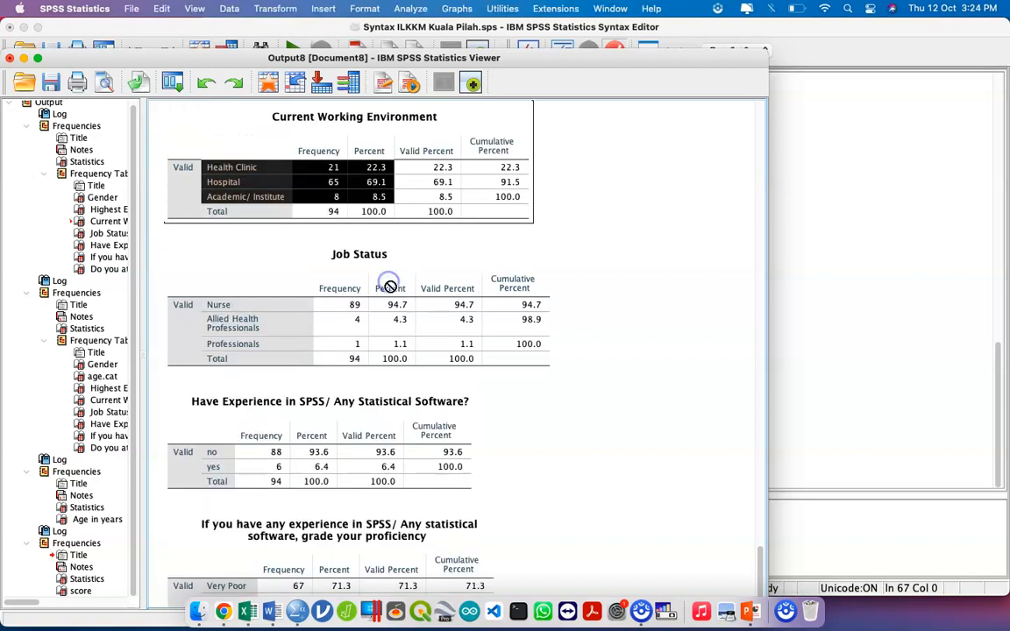
left_click(390, 286)
scroll(331, 342, "down", 20)
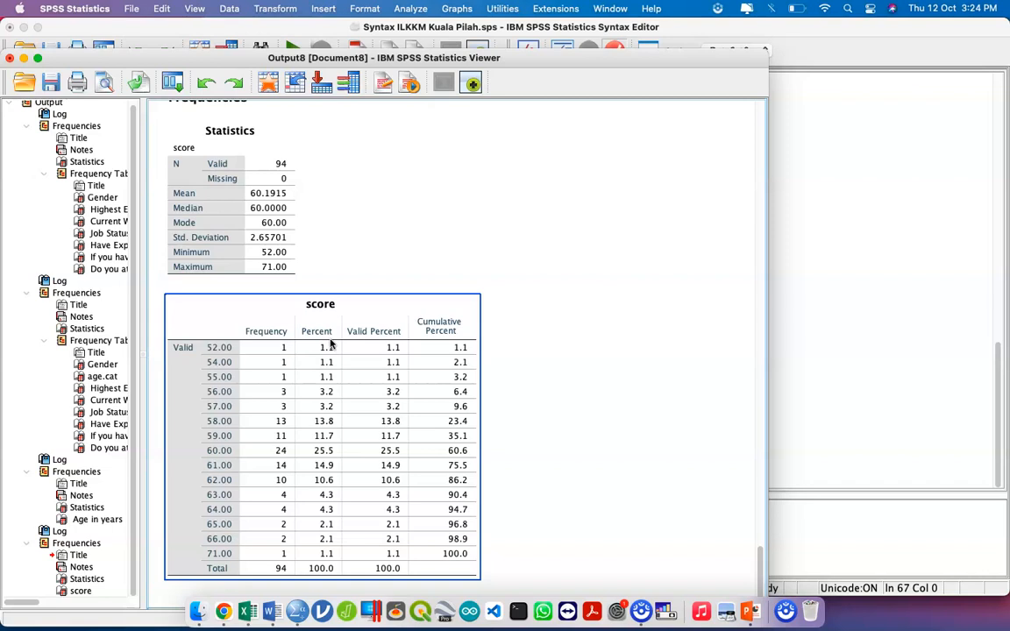
left_click(225, 405)
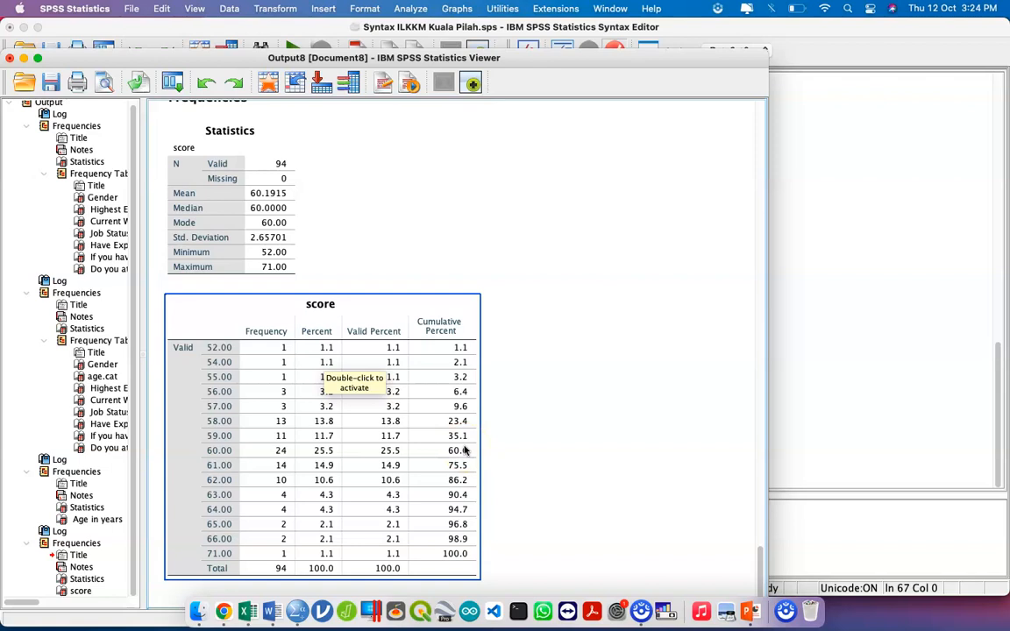
left_click(271, 222)
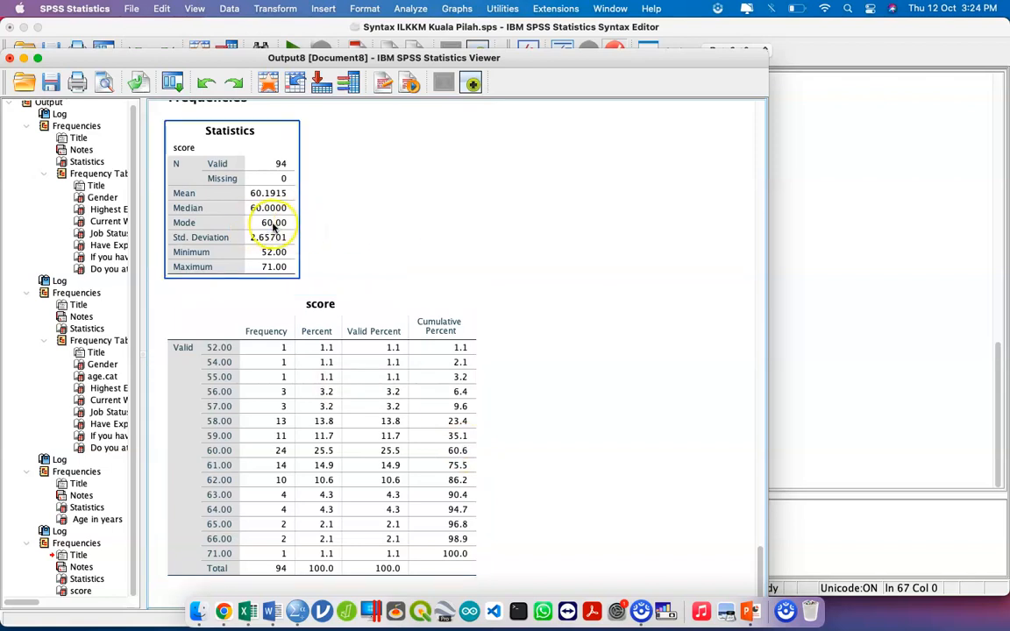
Switch to the Table Output document in Word and insert four empty columns after the SD column of Table 2.
key("ctrl+Up")
left_click(180, 495)
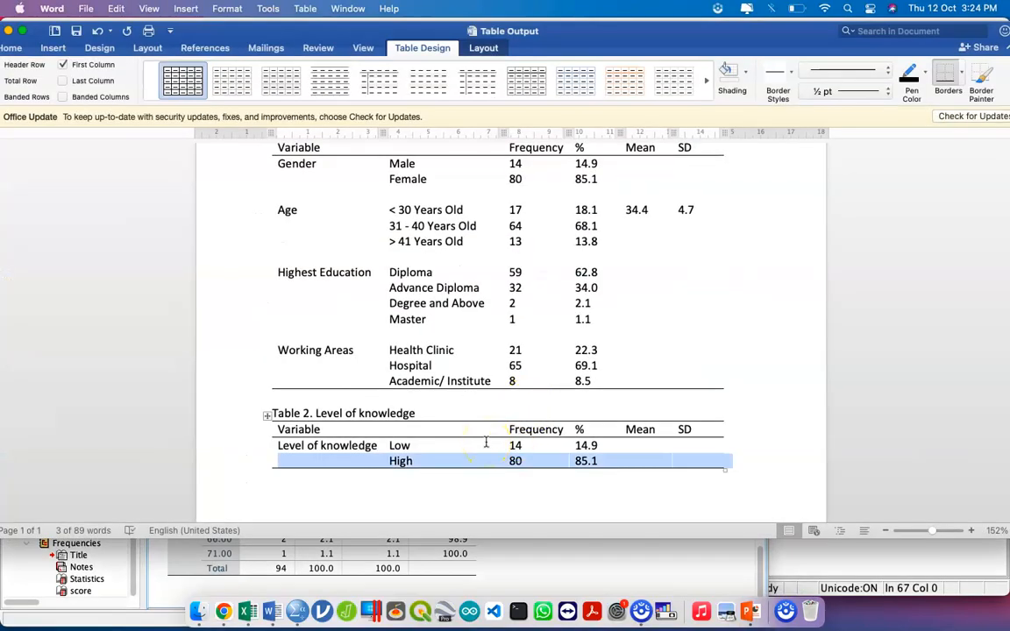
left_click_drag(705, 430, 711, 459)
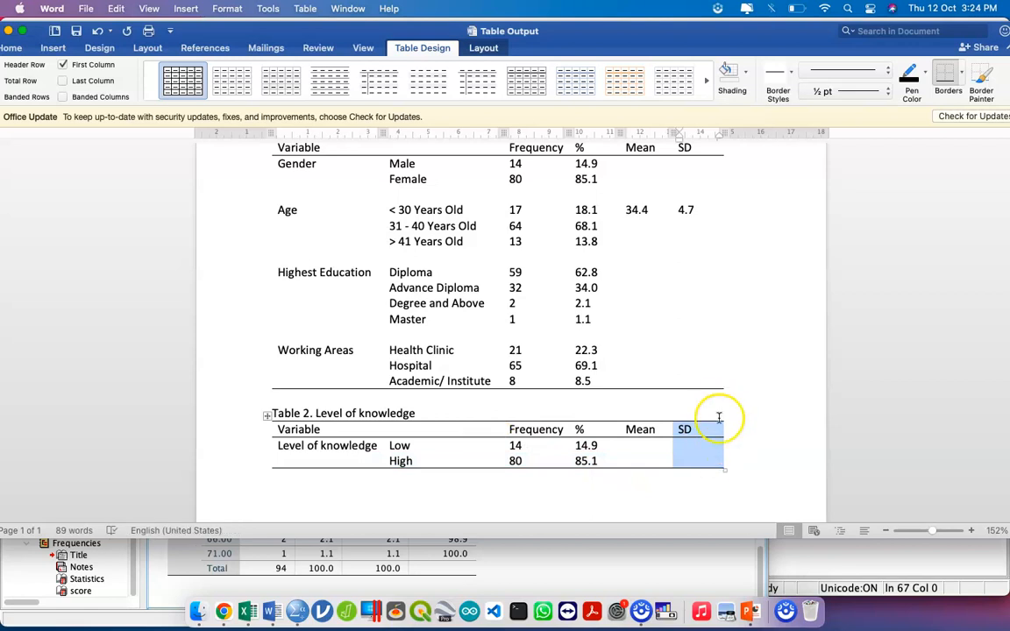
right_click(710, 445)
mouse_move(771, 373)
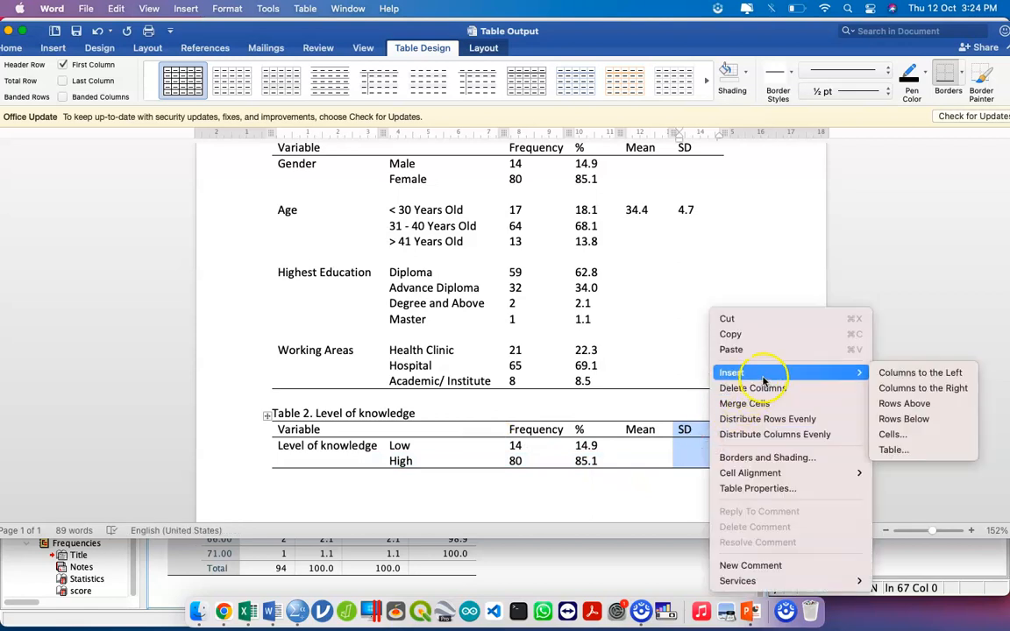
left_click(929, 388)
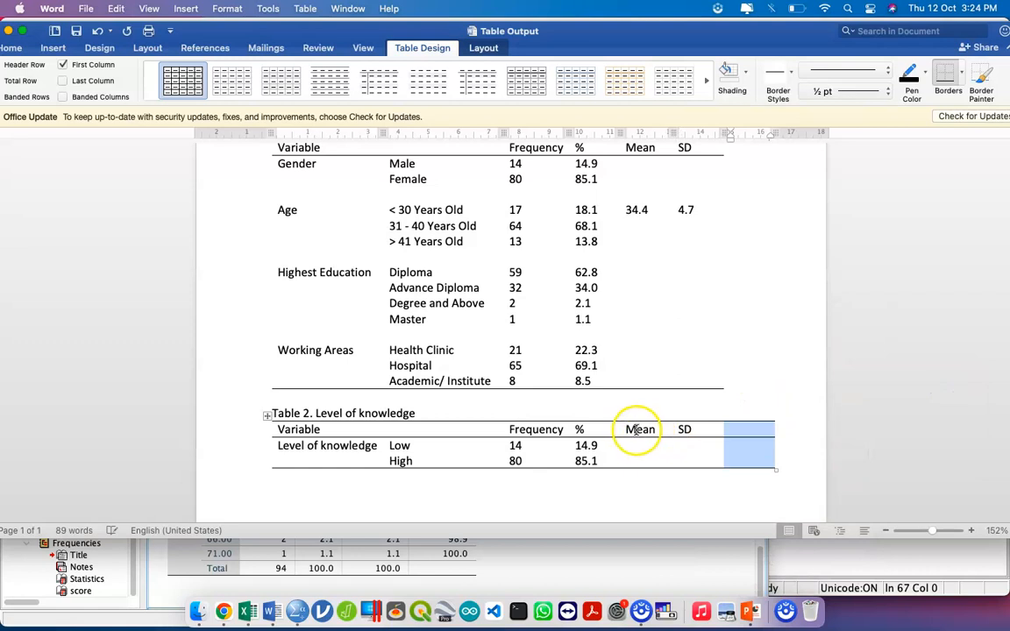
left_click_drag(647, 433, 682, 454)
right_click(743, 456)
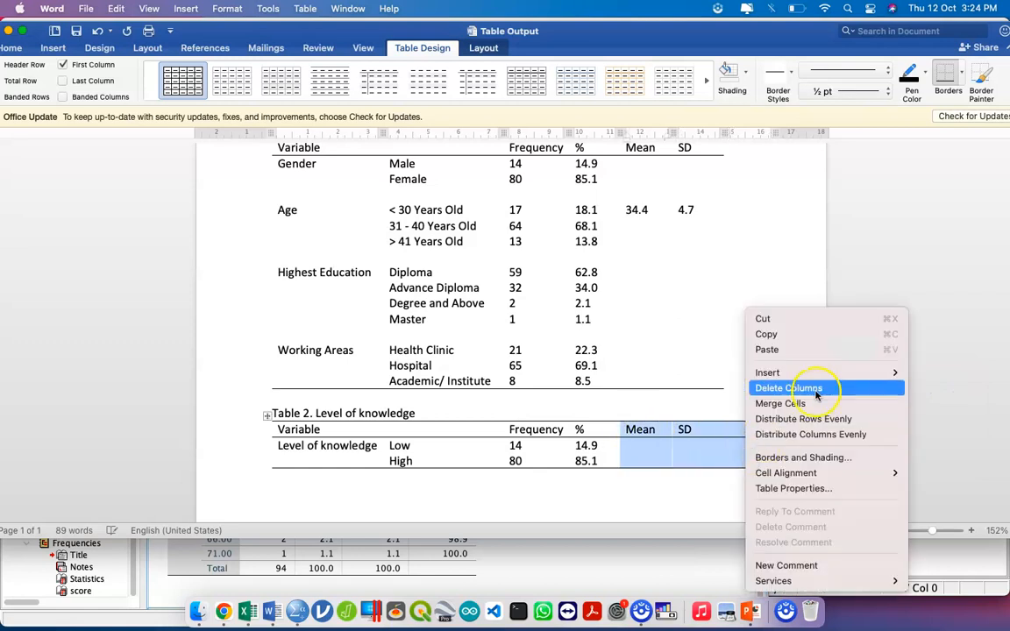
mouse_move(835, 372)
left_click(701, 387)
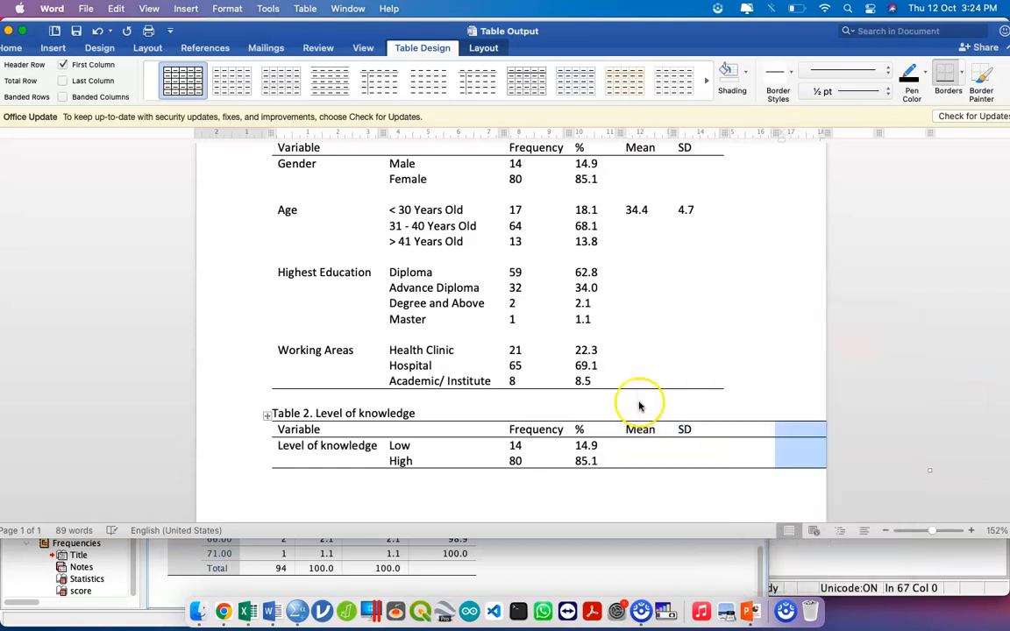
AutoFit the whole of Table 2 to the window width.
left_click(266, 417)
left_click(480, 47)
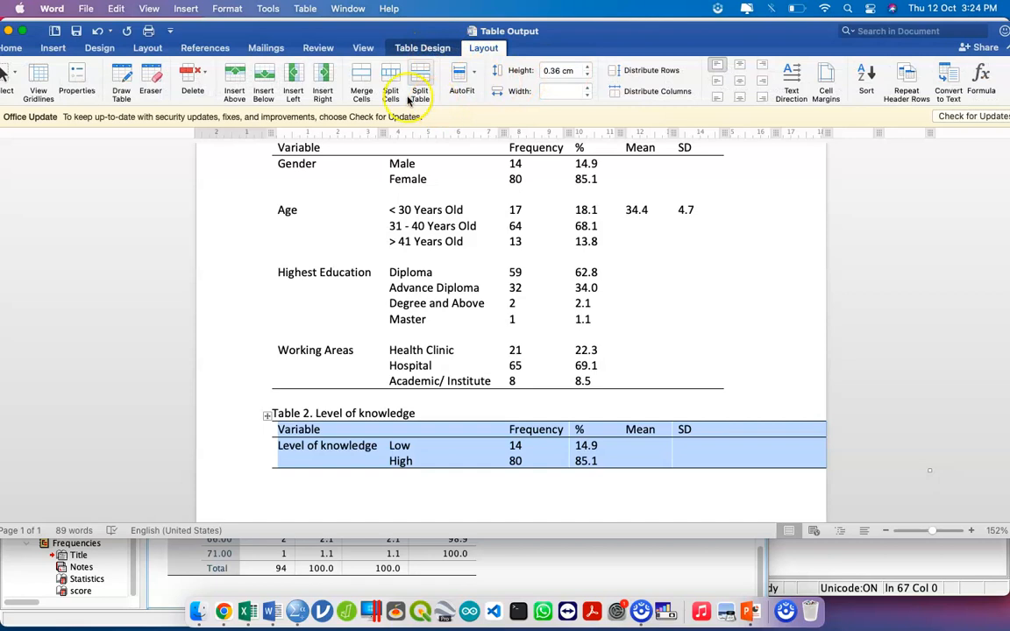
left_click(459, 74)
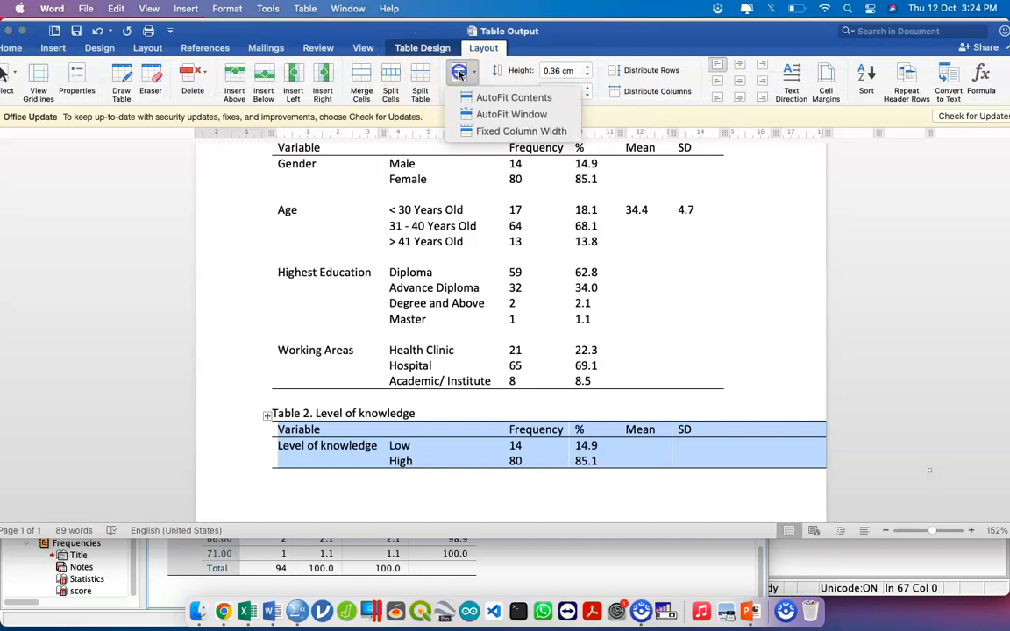
left_click(480, 114)
Fill Table 2's header cells after Mean with Mode, Median, SD, Min and Max.
left_click(428, 453)
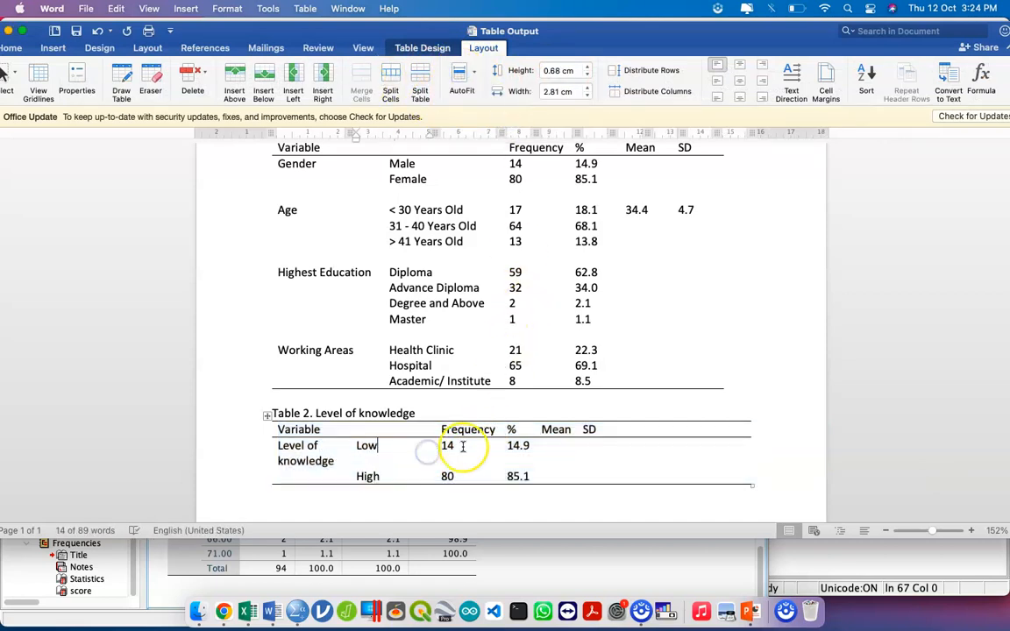
key("Tab")
key("Tab")
left_click(553, 428)
double_click(588, 428)
type("Mode Median")
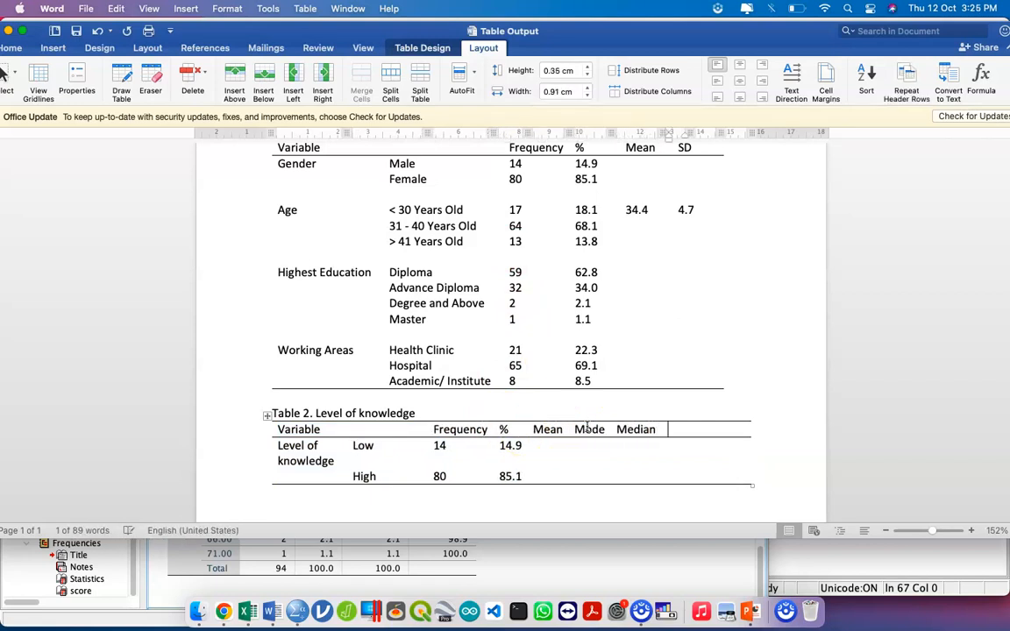
type(" SD Min ")
type("Max")
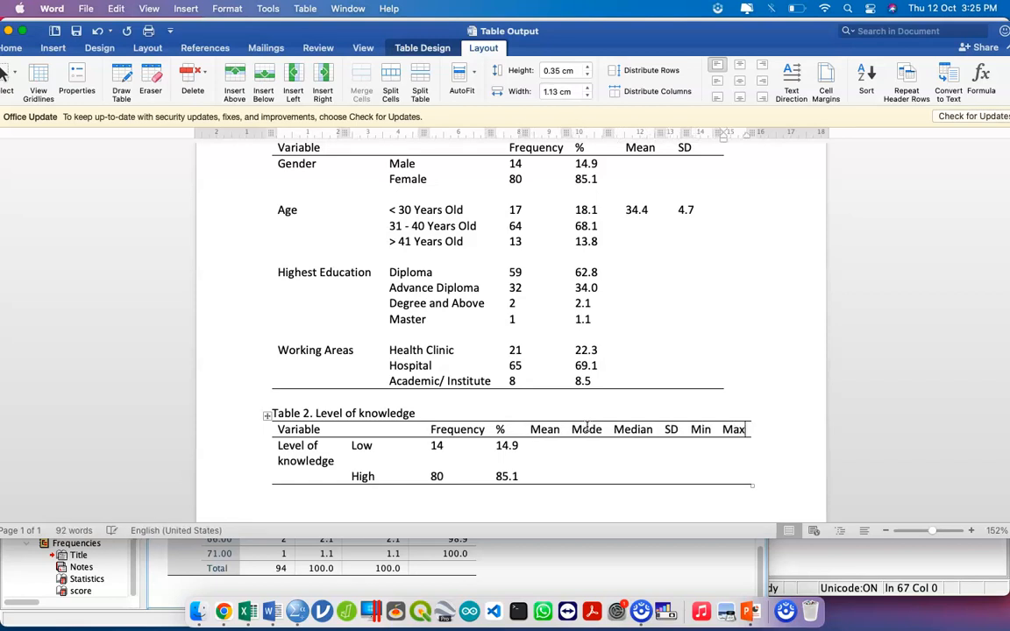
Compare Table 2's Mean to Max columns with the score Statistics table in the SPSS output, then return to Word.
left_click_drag(528, 447, 732, 433)
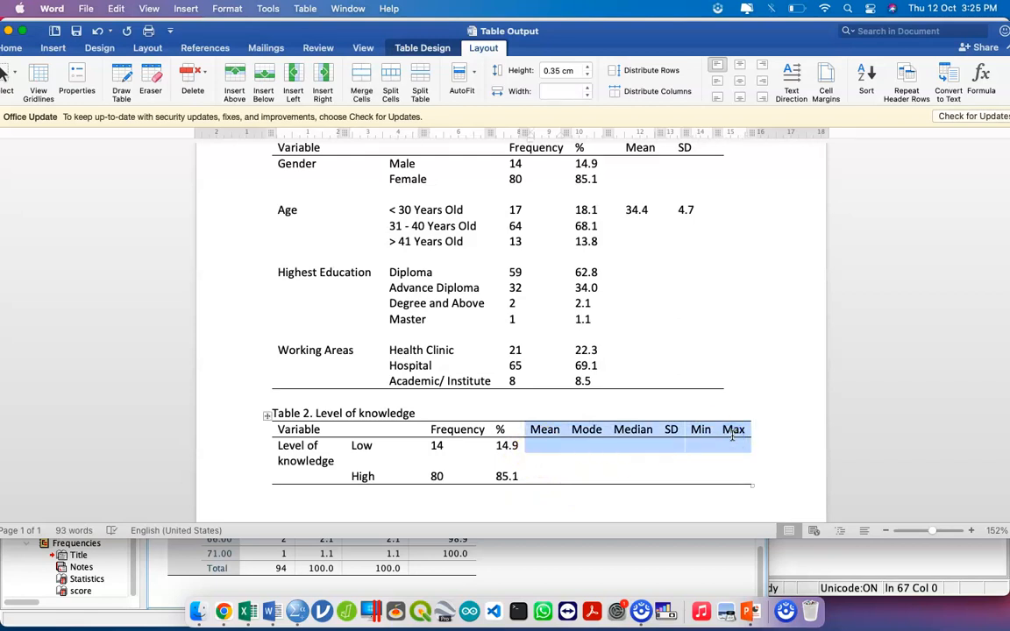
key("ctrl+Up")
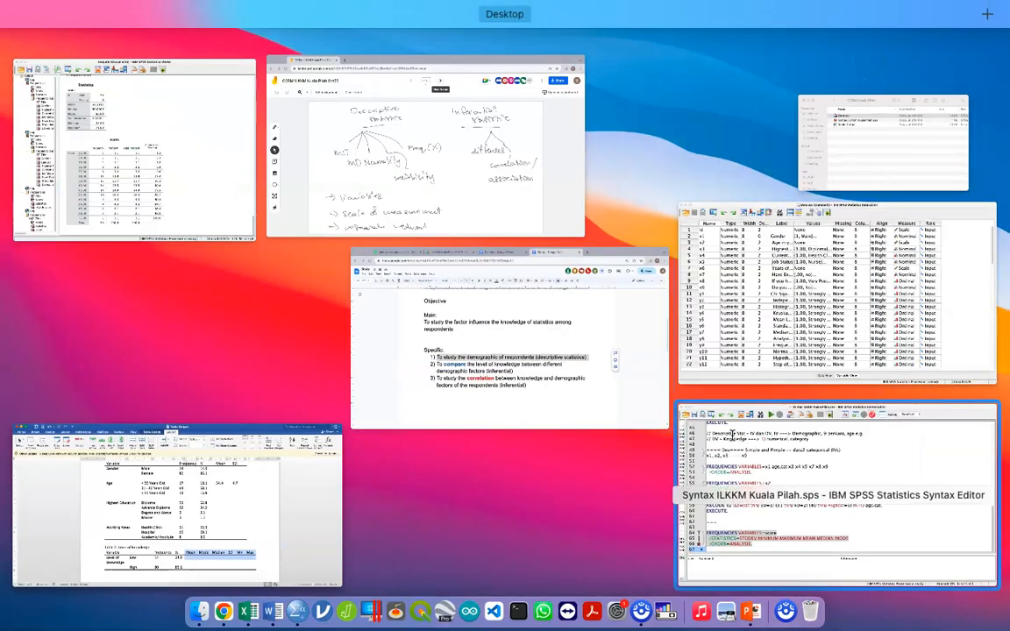
left_click(220, 211)
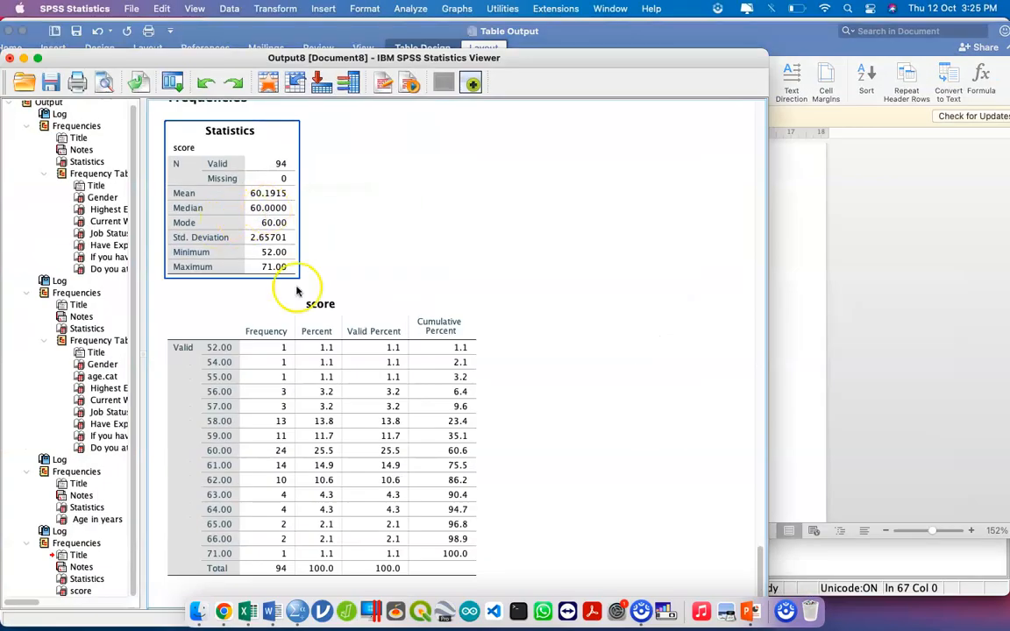
key("ctrl+Up")
left_click(357, 496)
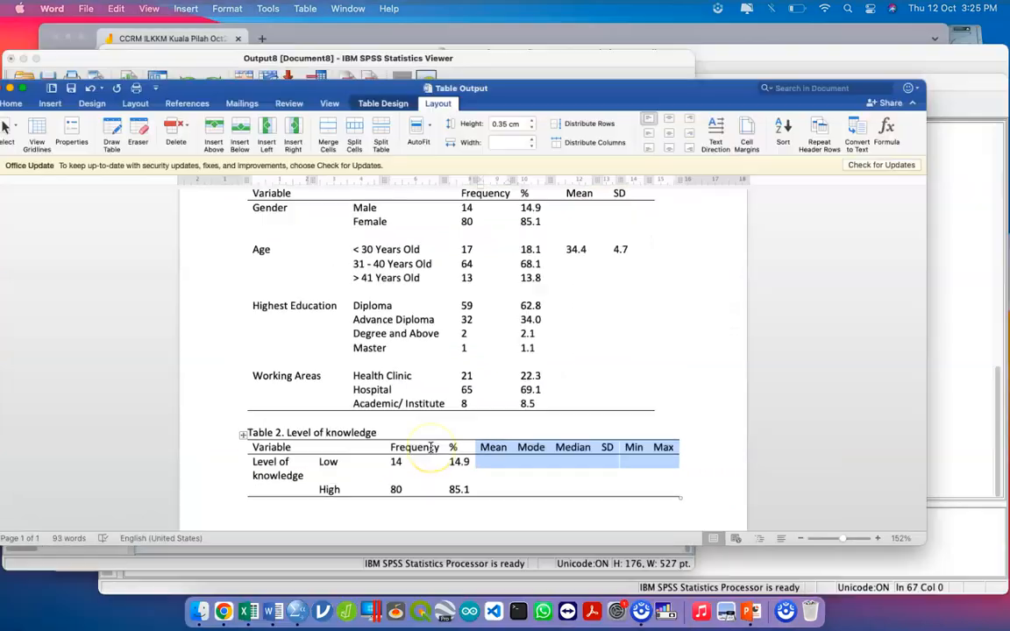
Switch to the Data.sav data editor in SPSS, start a Frequencies analysis and reset its previous settings.
key("ctrl+Up")
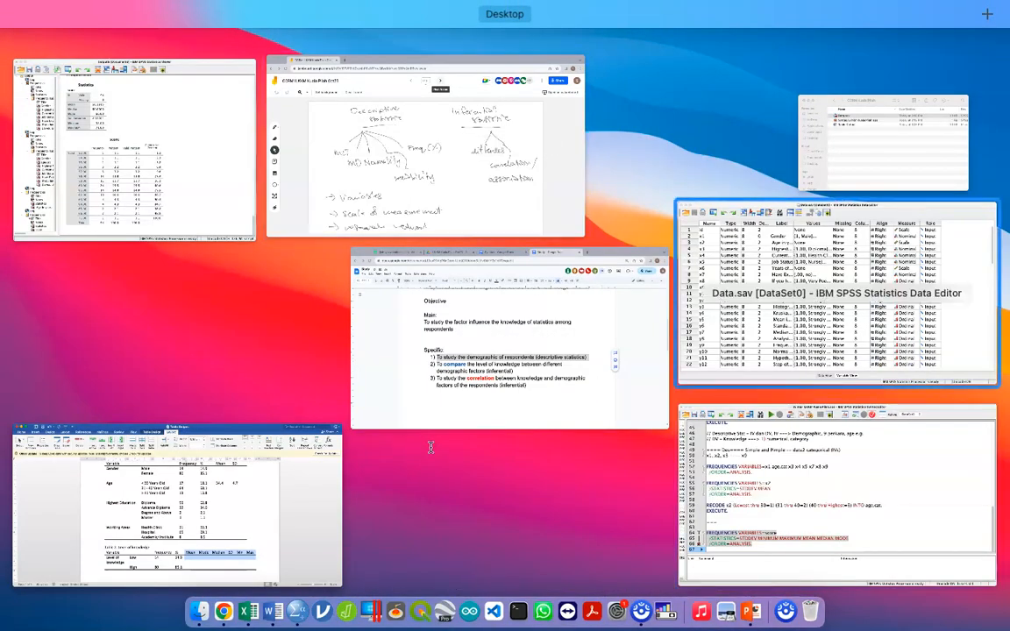
left_click(837, 293)
left_click(325, 10)
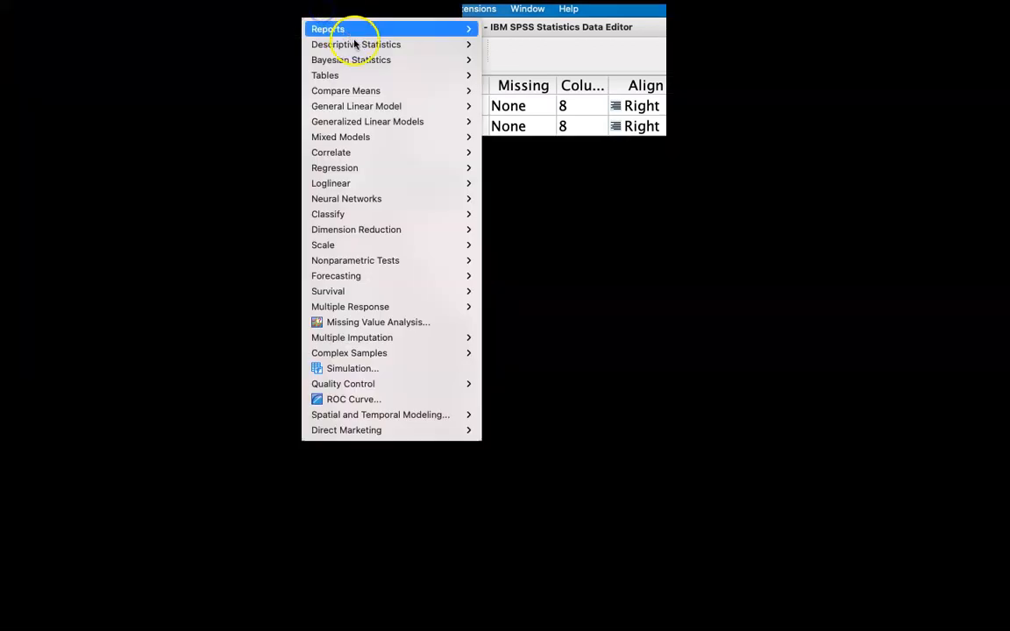
mouse_move(371, 41)
left_click(508, 42)
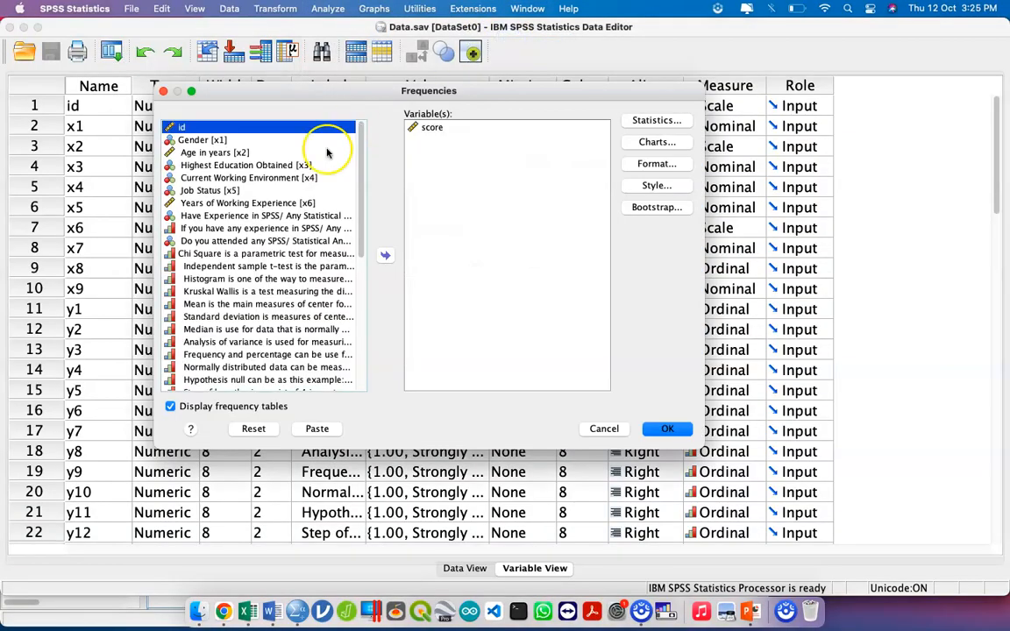
left_click(253, 429)
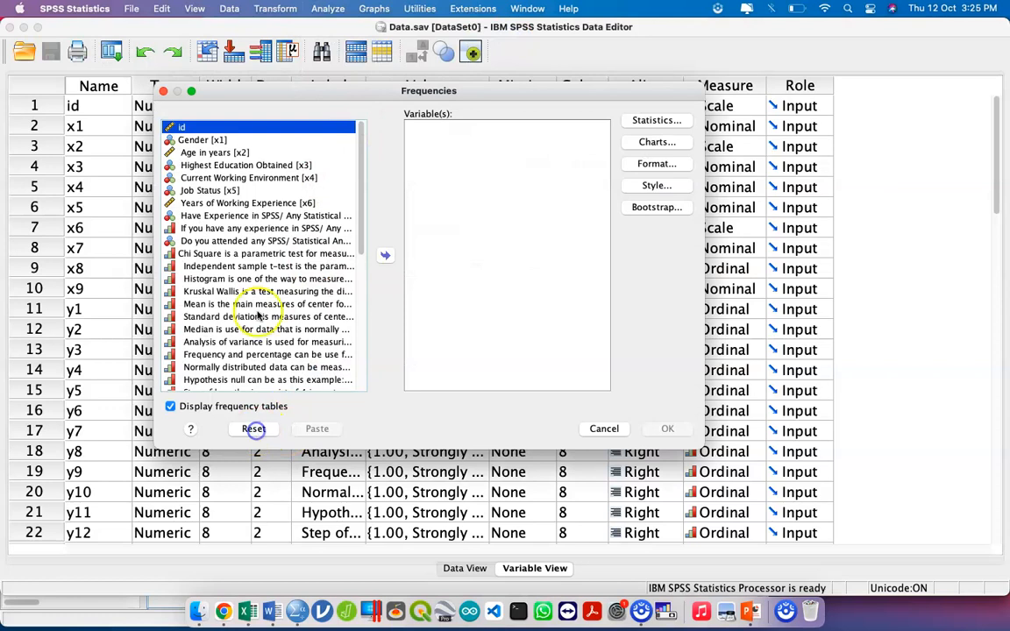
Choose score.cat as the variable for Frequencies and paste the command into the syntax file.
scroll(262, 280, "down", 10)
left_click(219, 373)
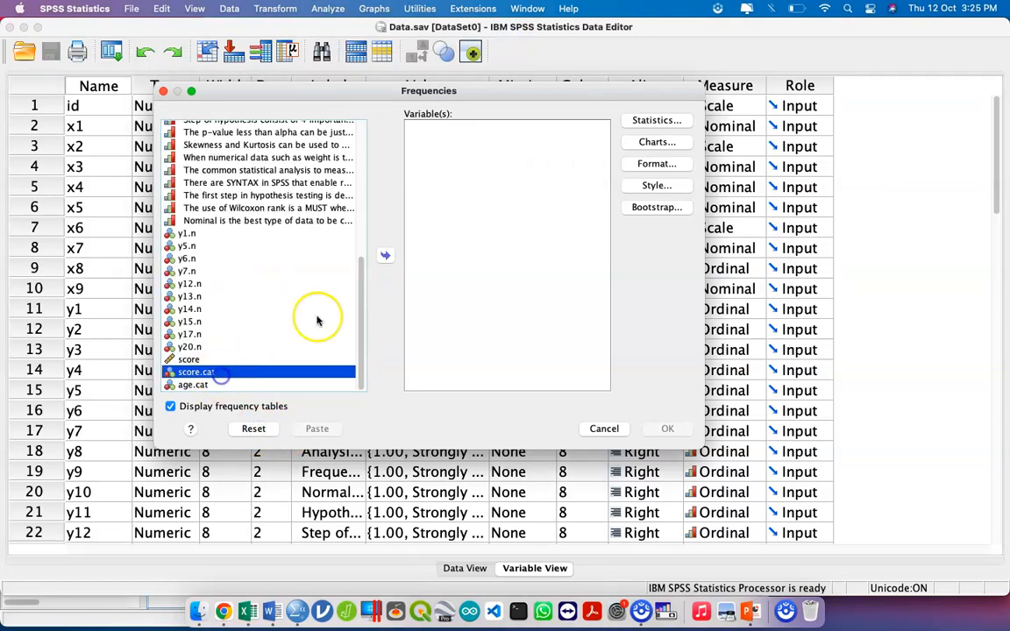
left_click(387, 256)
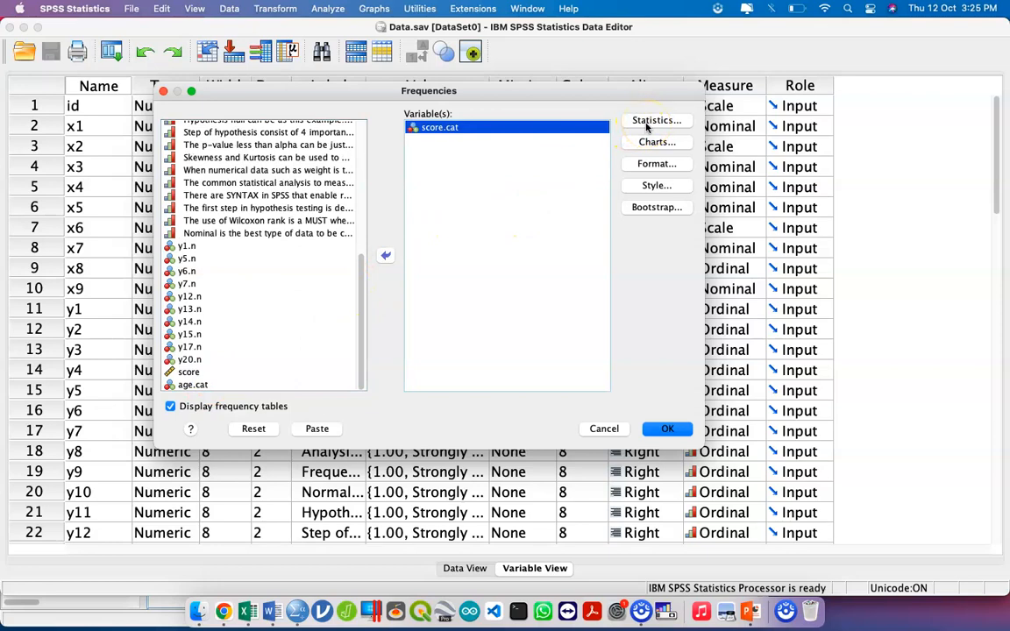
left_click(327, 433)
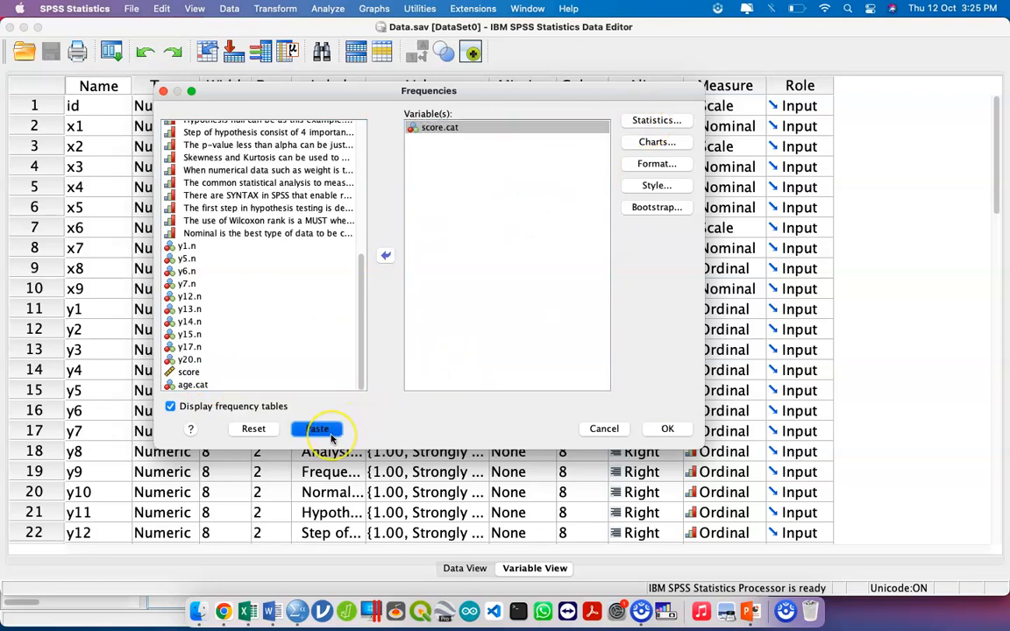
Run the score.cat FREQUENCIES command from the syntax file and select the score.cat frequency table in the output.
key("ctrl+Up")
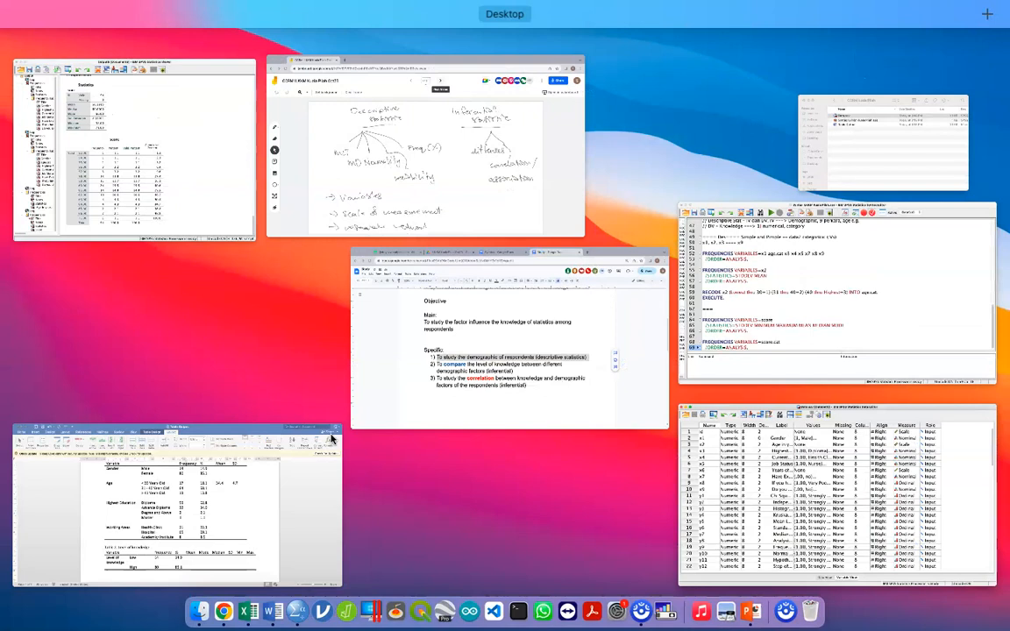
left_click(788, 325)
left_click(323, 421, "shift")
key("super+r")
left_click(322, 539)
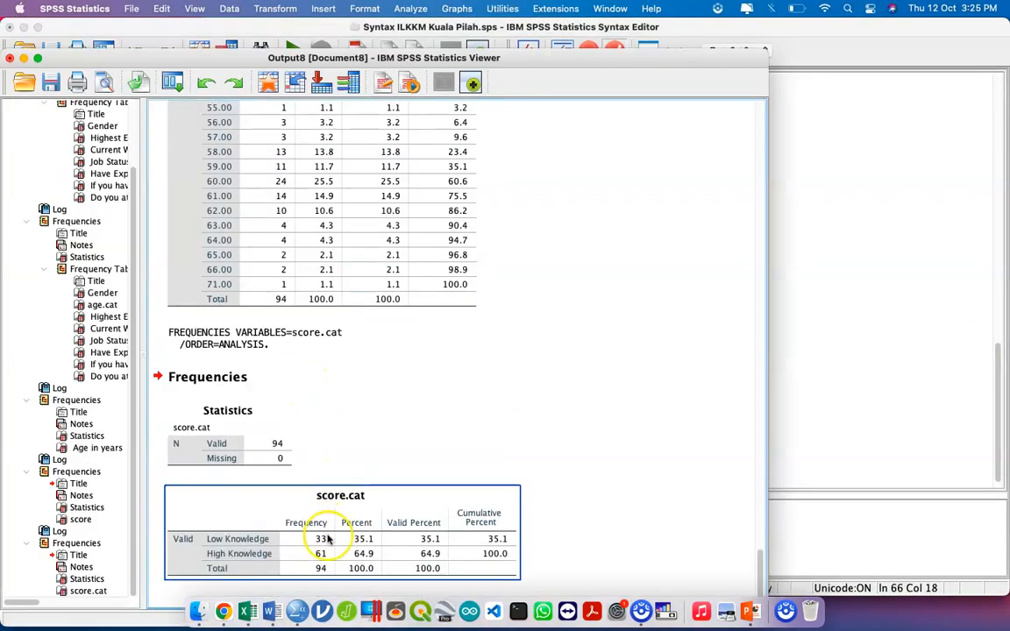